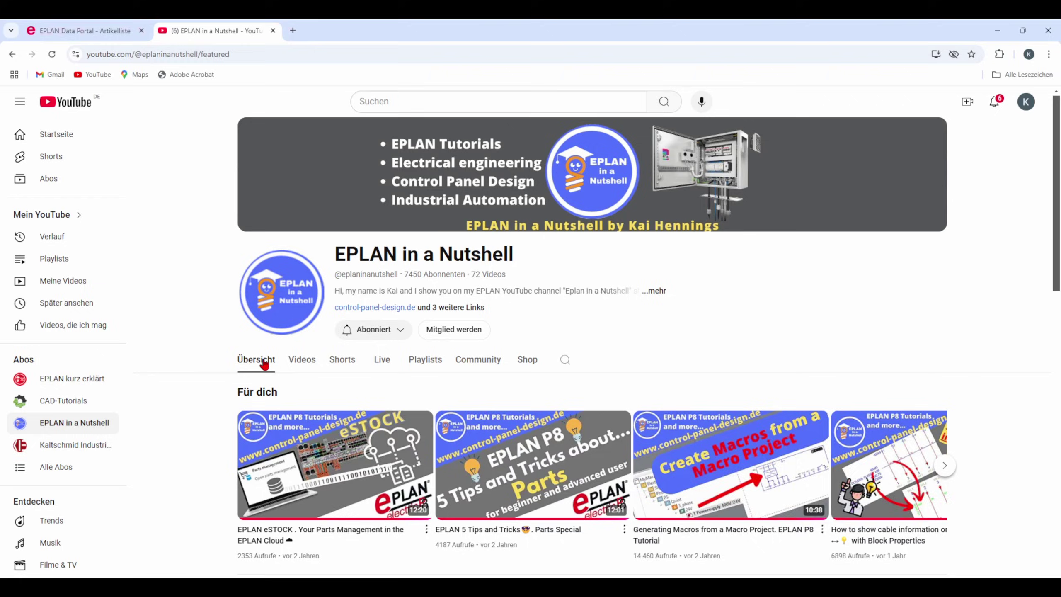
Switch the EPLAN in a Nutshell YouTube channel page to its Community posts.
left_click(470, 360)
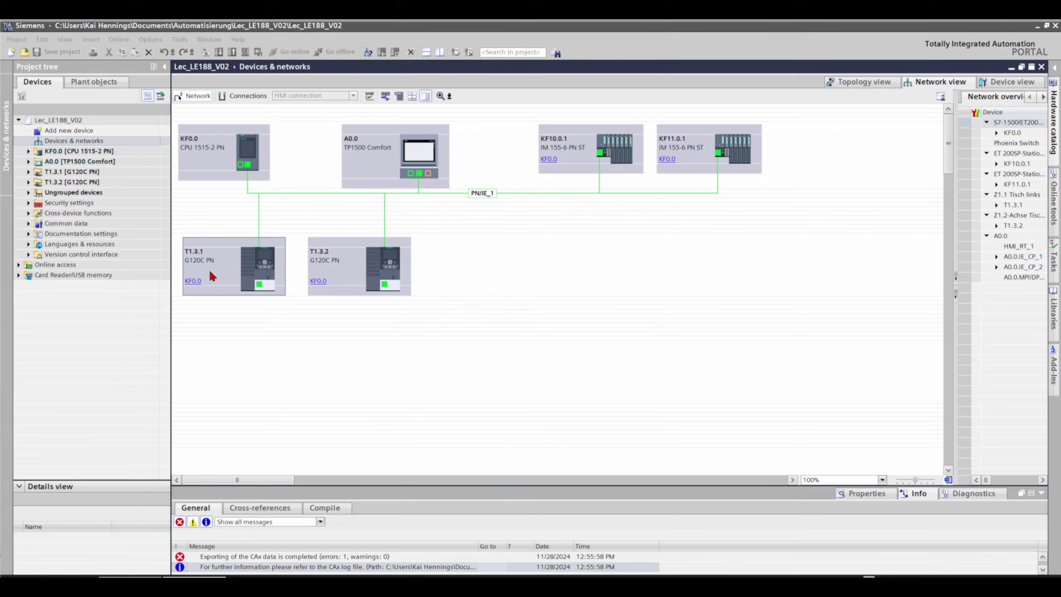
Bring the TIA Portal window into focus and show its Tools menu commands.
mouse_move(260, 278)
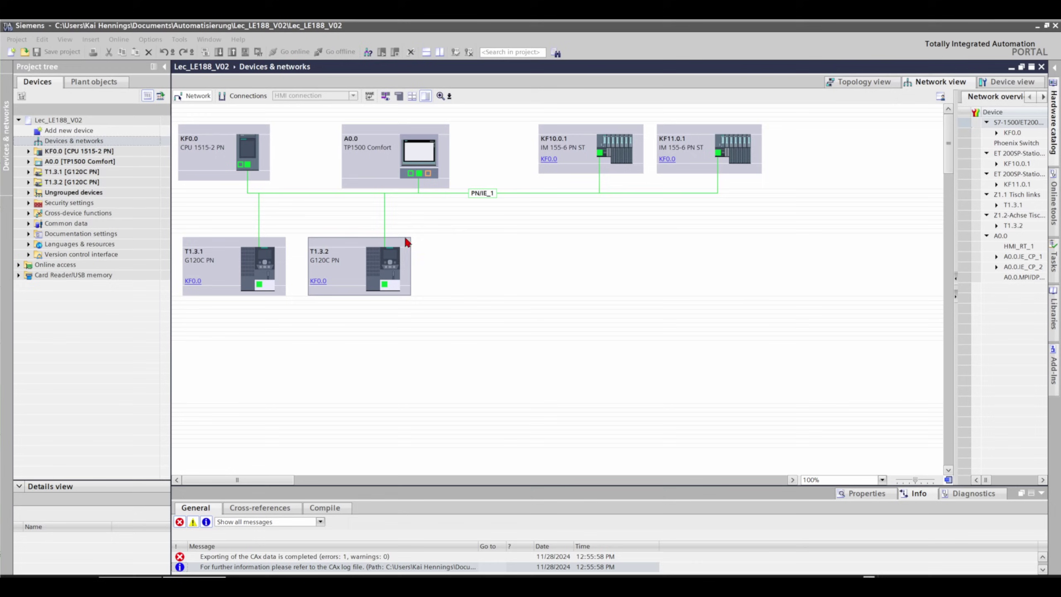
left_click(521, 218)
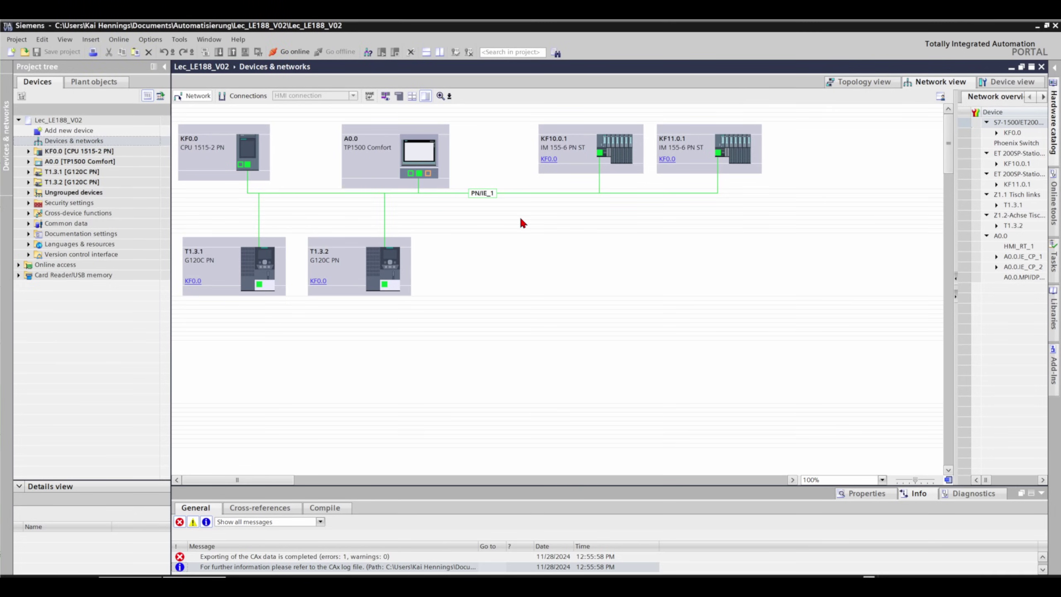
left_click(179, 39)
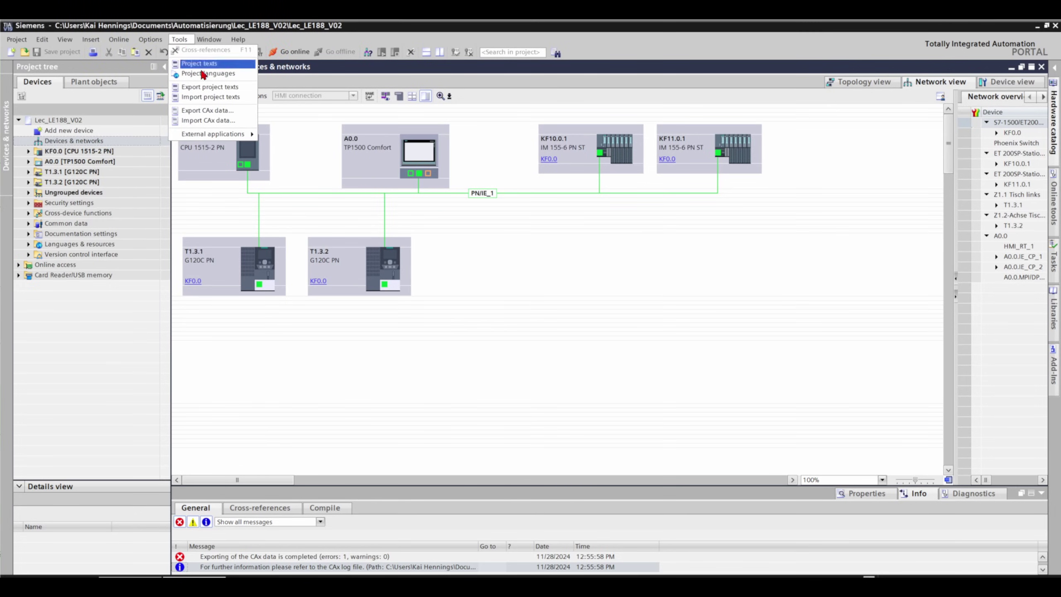
Export the TIA Portal CAx data to the desktop as AutomationML file 'AML'.
left_click(206, 113)
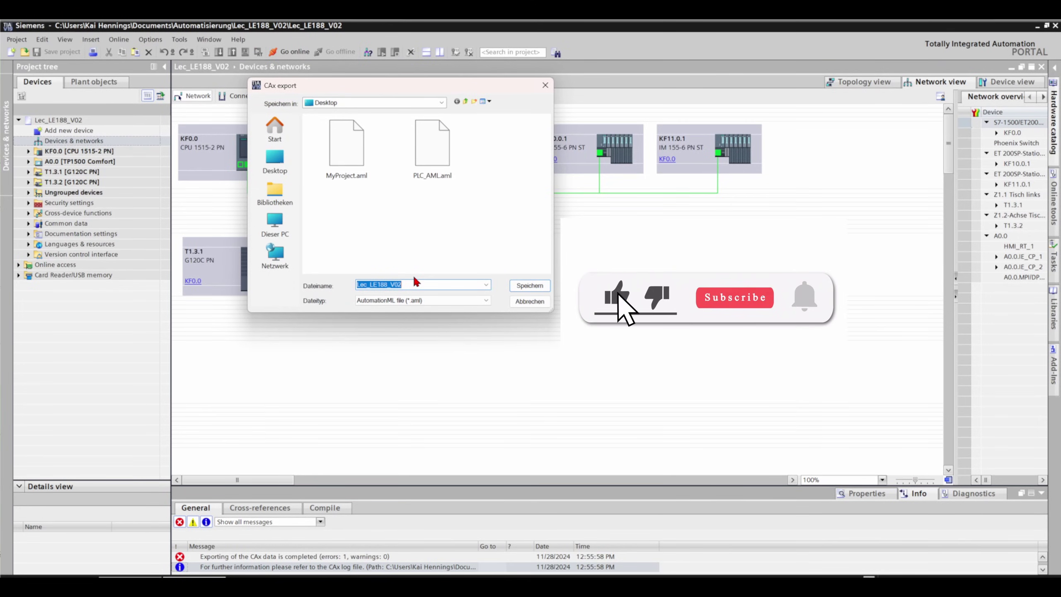
type("AML")
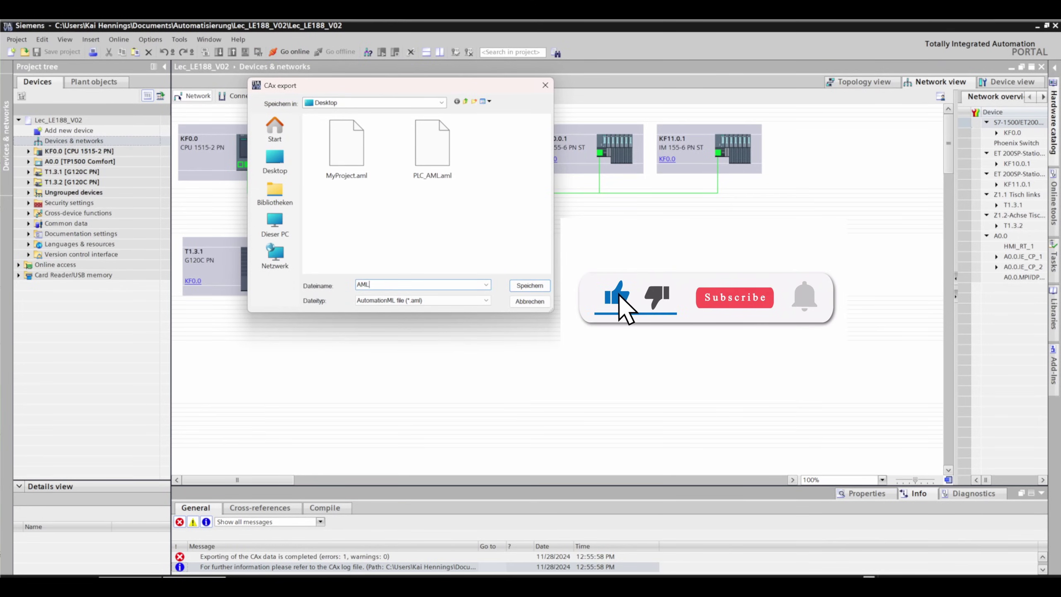
left_click(529, 286)
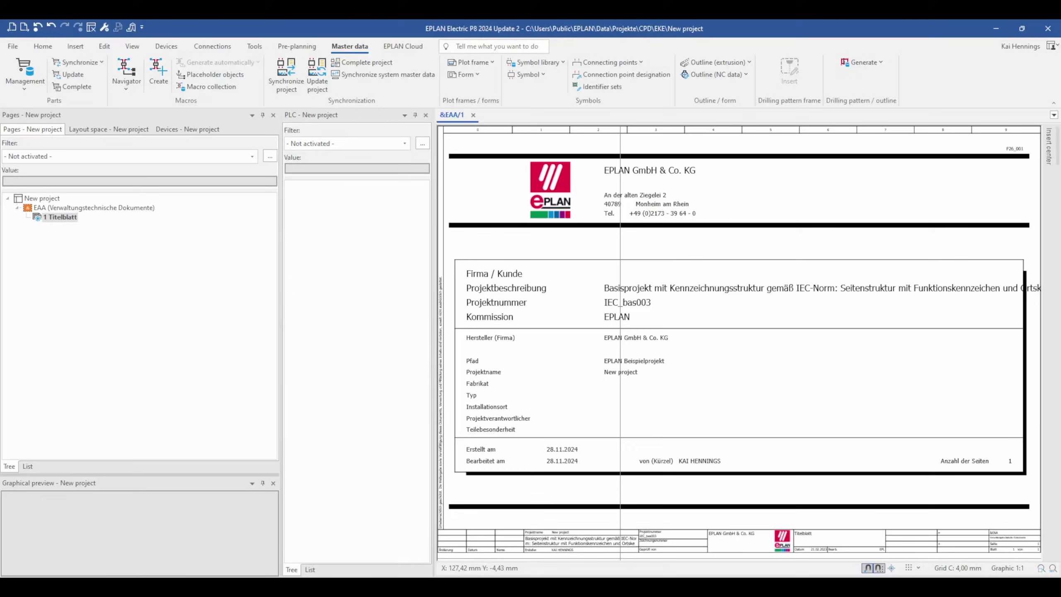
With New project selected, start a PLC data import and pick AML.aml from the desktop.
left_click(28, 199)
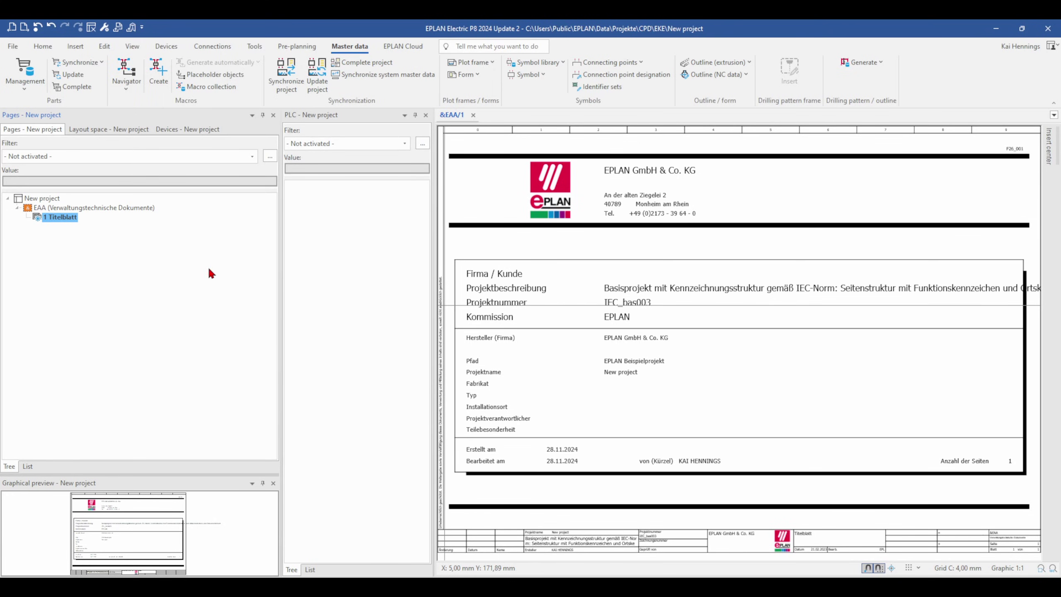
left_click(13, 46)
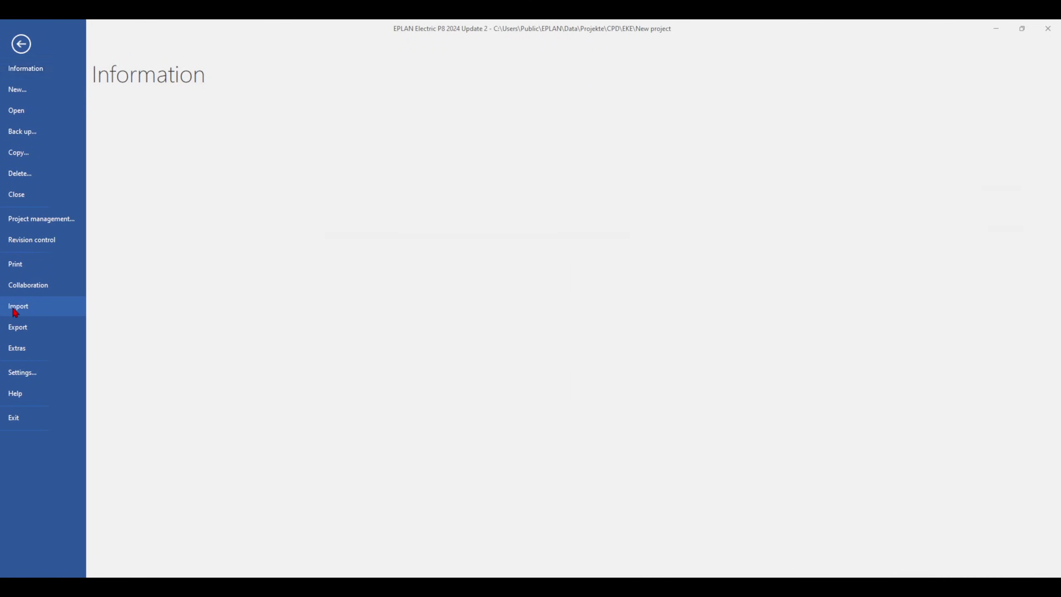
left_click(16, 307)
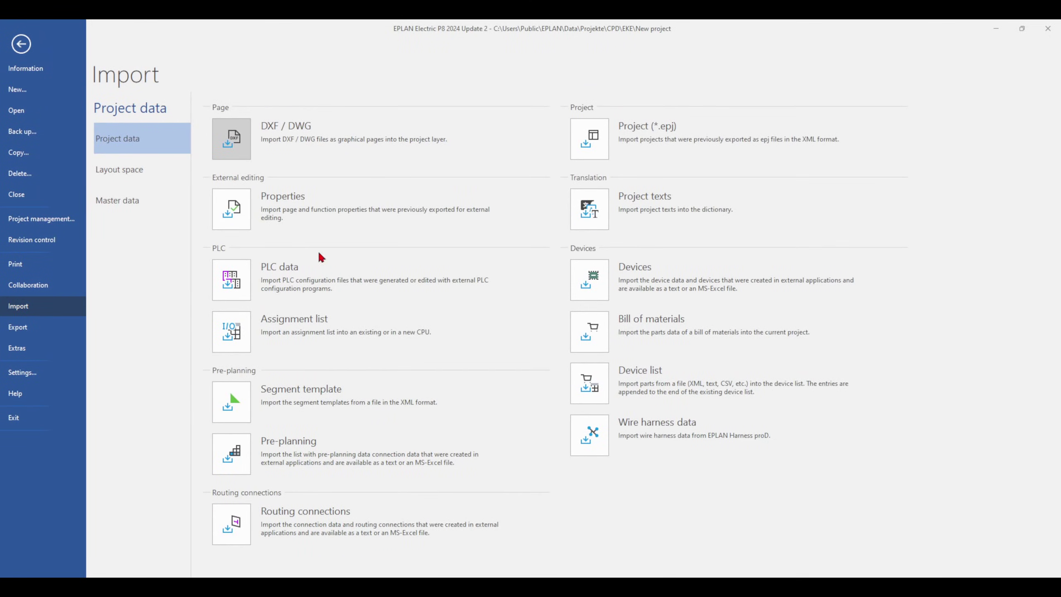
left_click(259, 280)
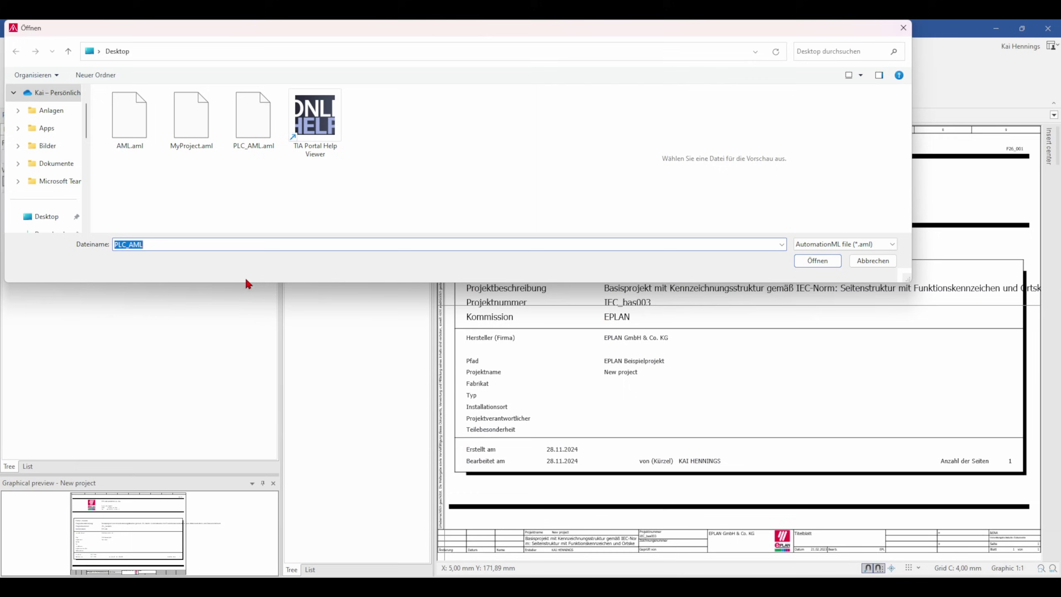
left_click(115, 116)
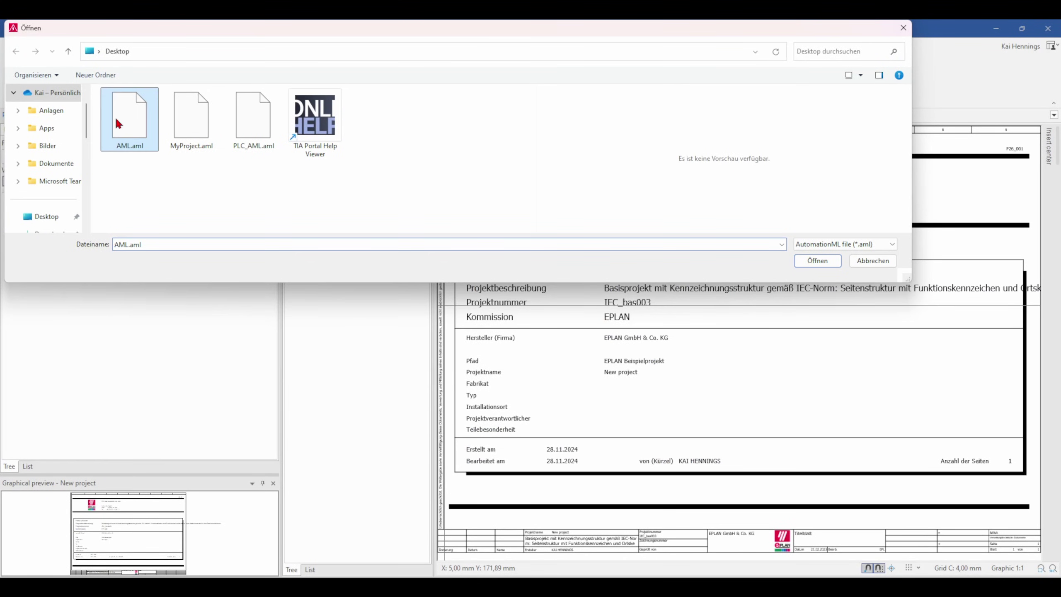
Load AML.aml into Import PLC data, keeping the PLC standard exchange format.
left_click(807, 260)
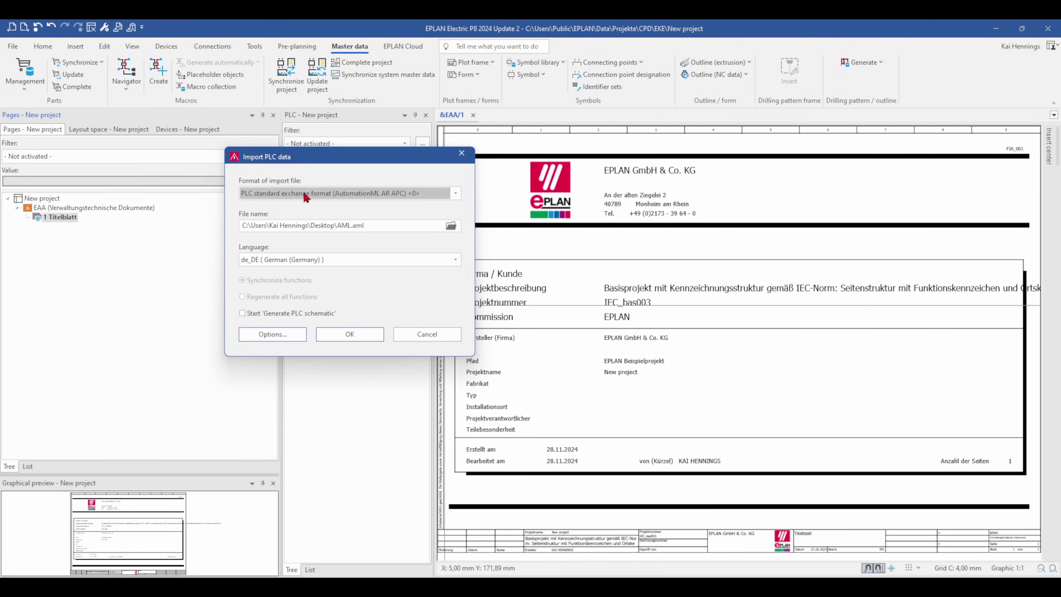
left_click(456, 193)
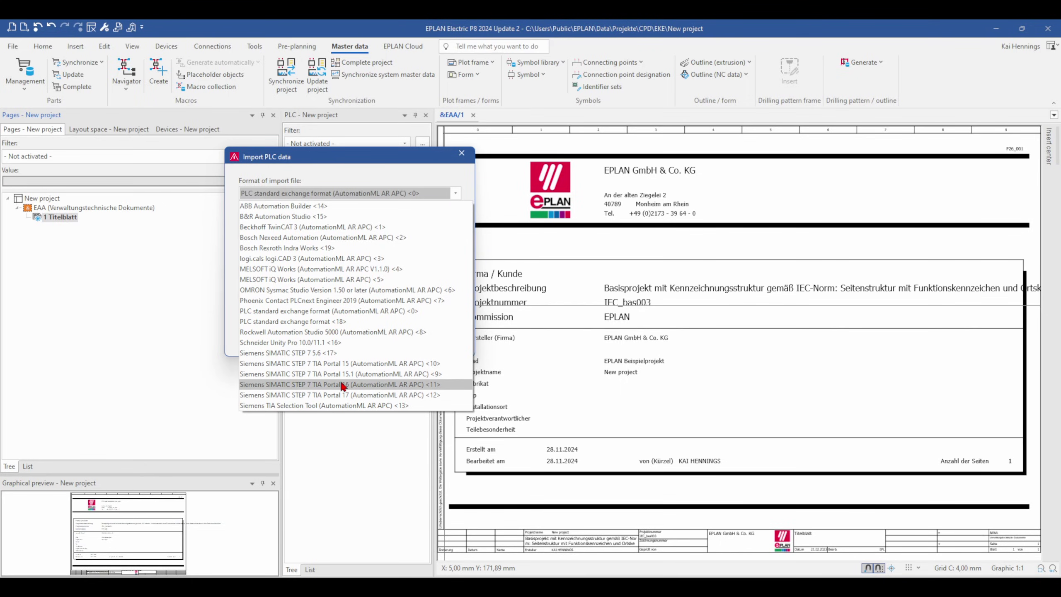
key("Escape")
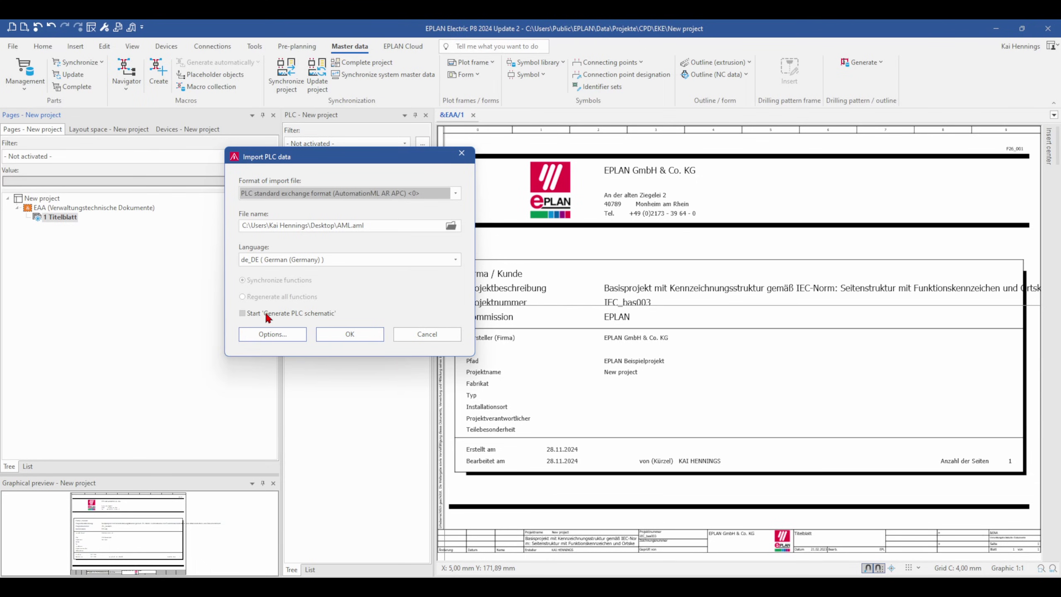
Run the PLC import and copy the reported missing part 6GK5 005-0BA00-1AA3.
left_click(333, 331)
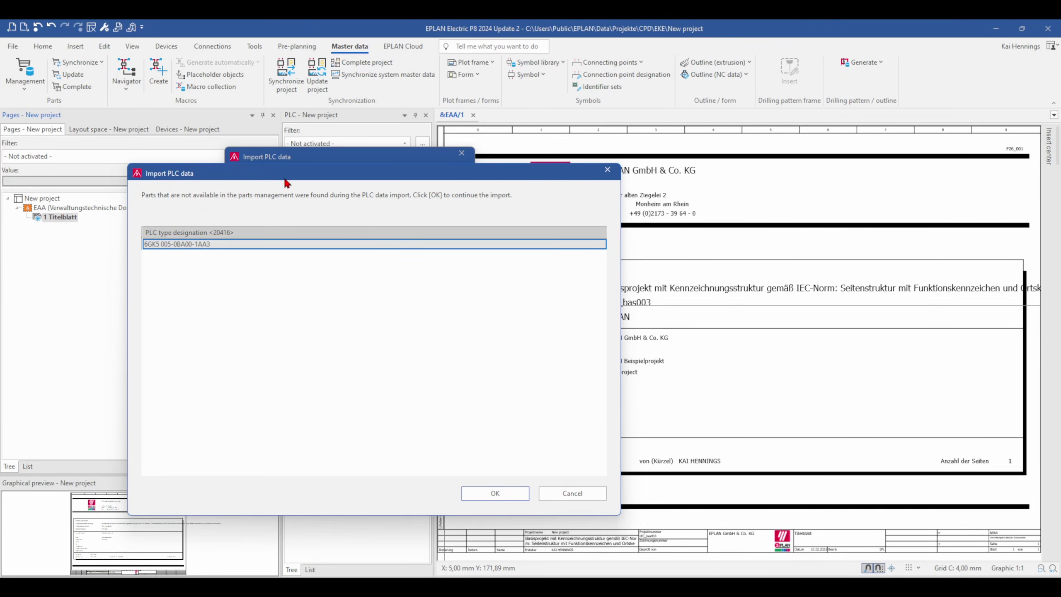
left_click_drag(285, 184, 359, 167)
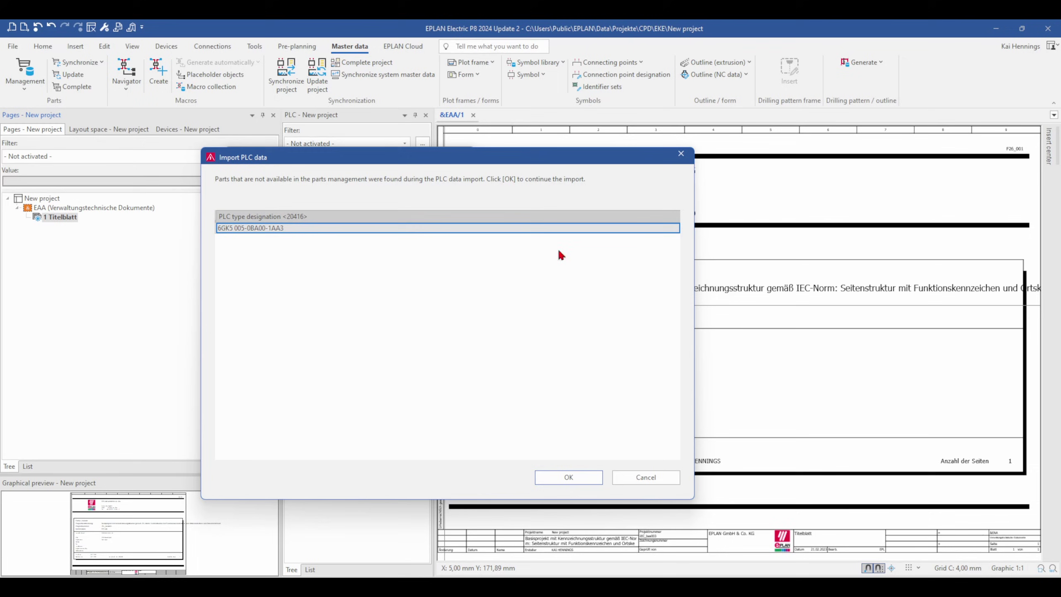
right_click(270, 230)
left_click(295, 313)
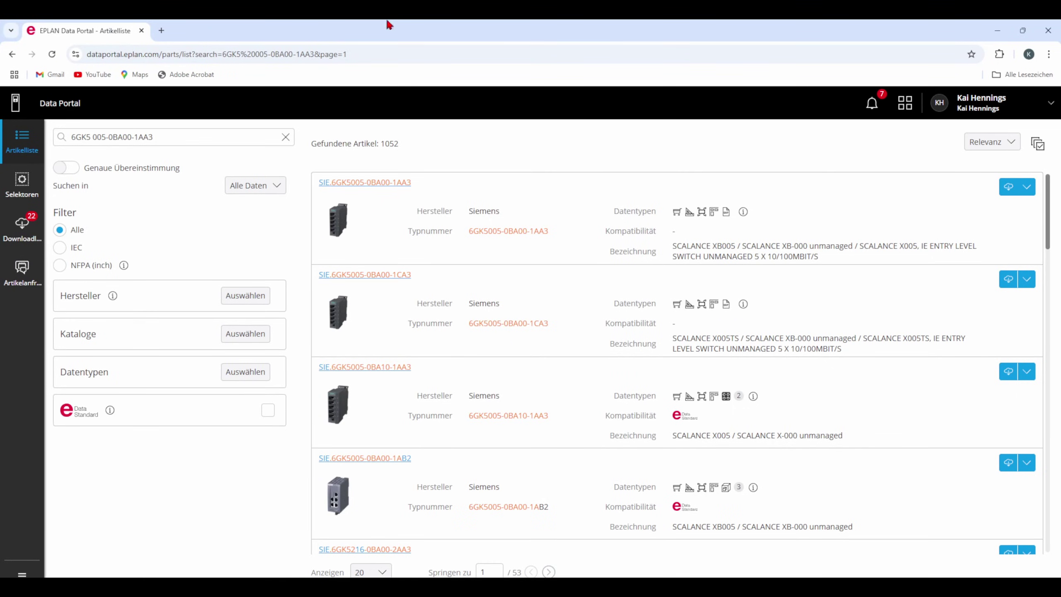
Search the Data Portal for 6GK5 005-0BA00-1AA3 and queue the first Siemens result for download.
triple_click(172, 137)
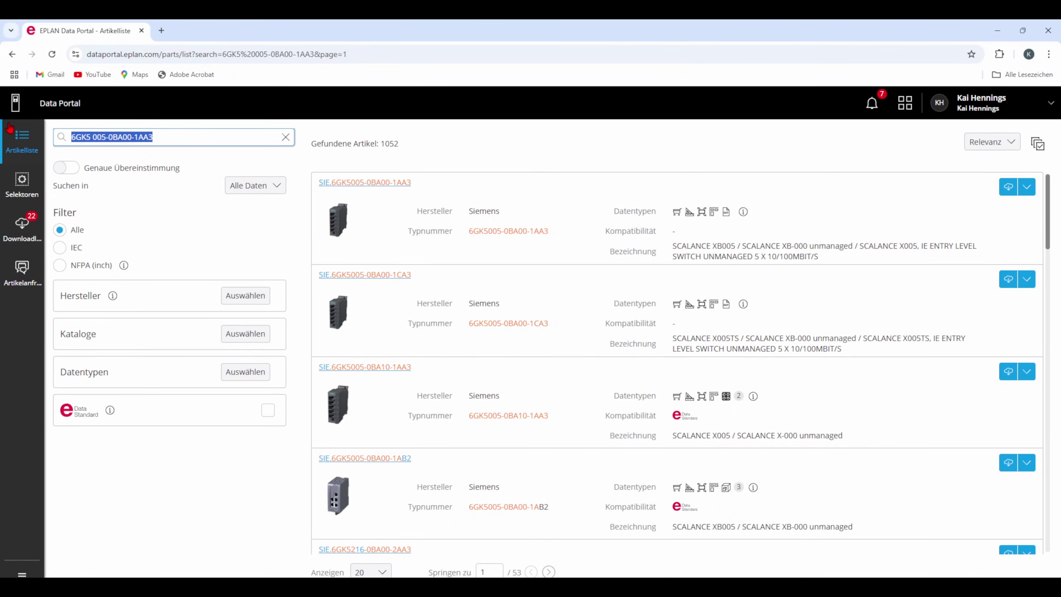
type("6GK5 005-0BA00-1AA3")
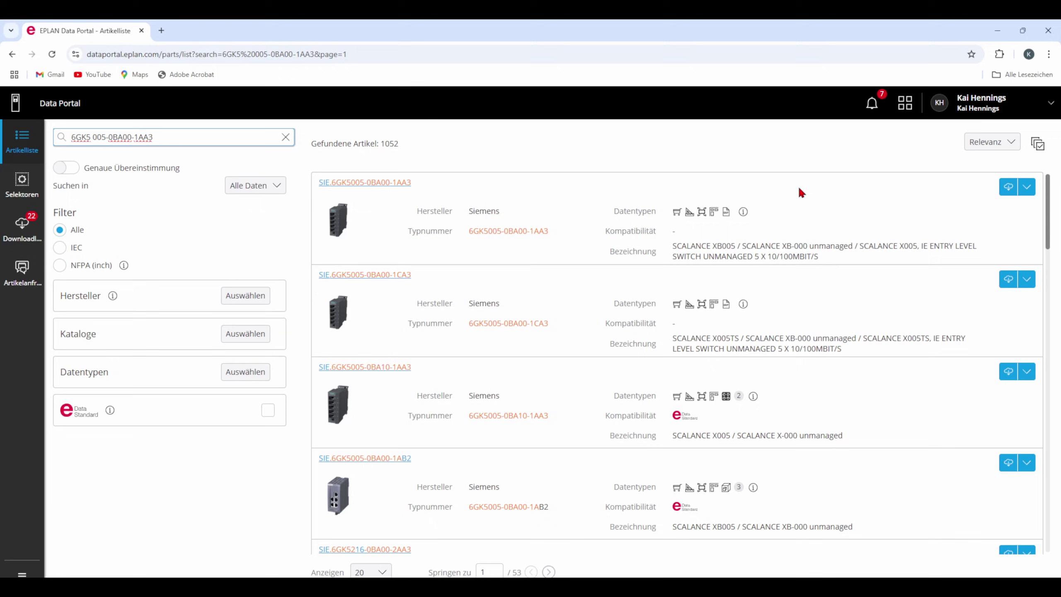
left_click(1008, 190)
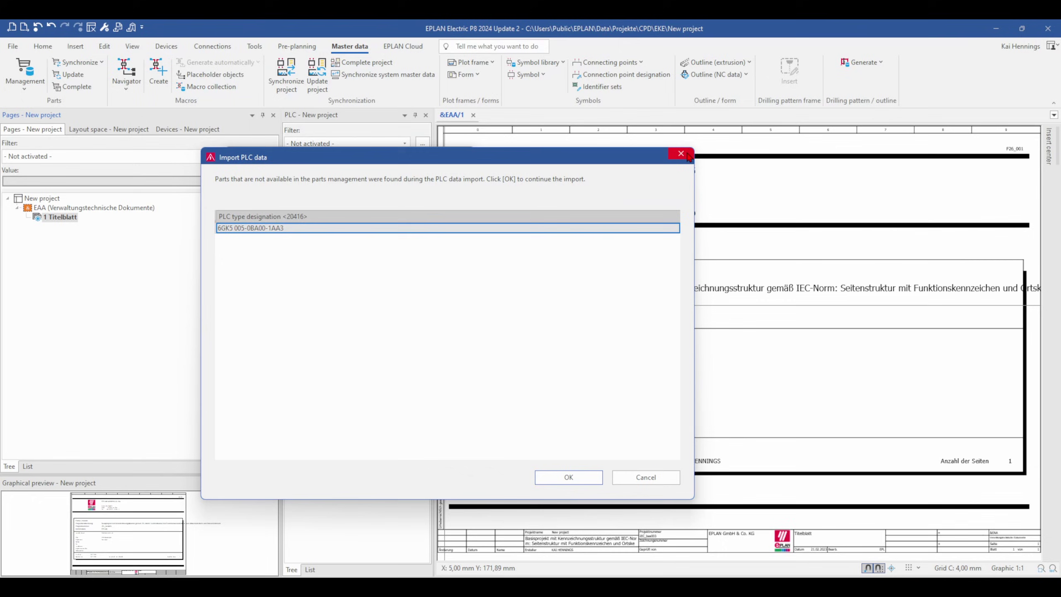
Cancel the PLC import, review the Data Portal's 12 downloaded Siemens items, then close it.
left_click(687, 156)
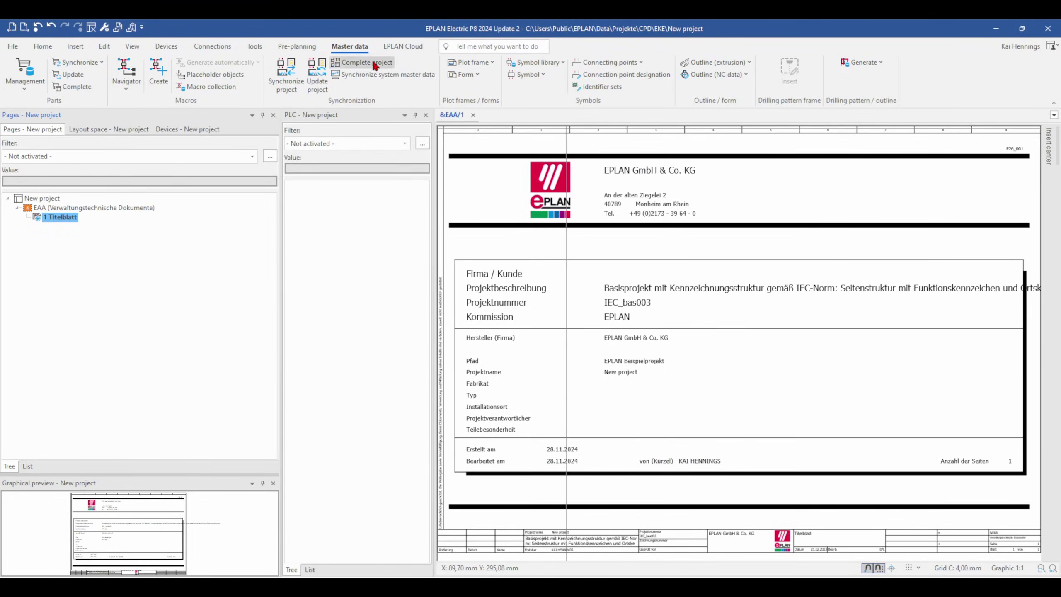
left_click(403, 46)
left_click(46, 63)
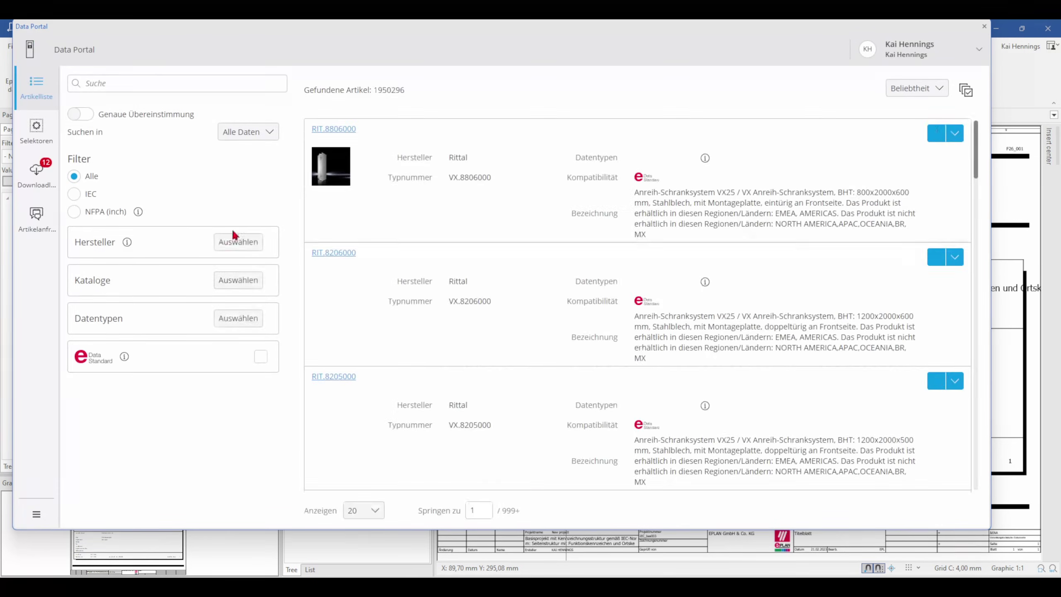
left_click(36, 173)
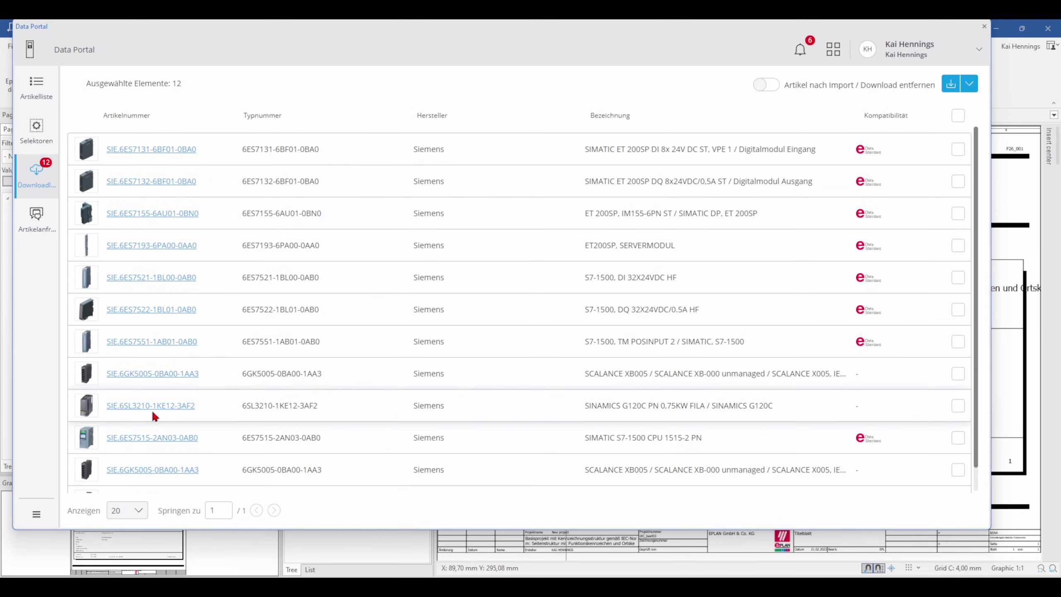
left_click(984, 26)
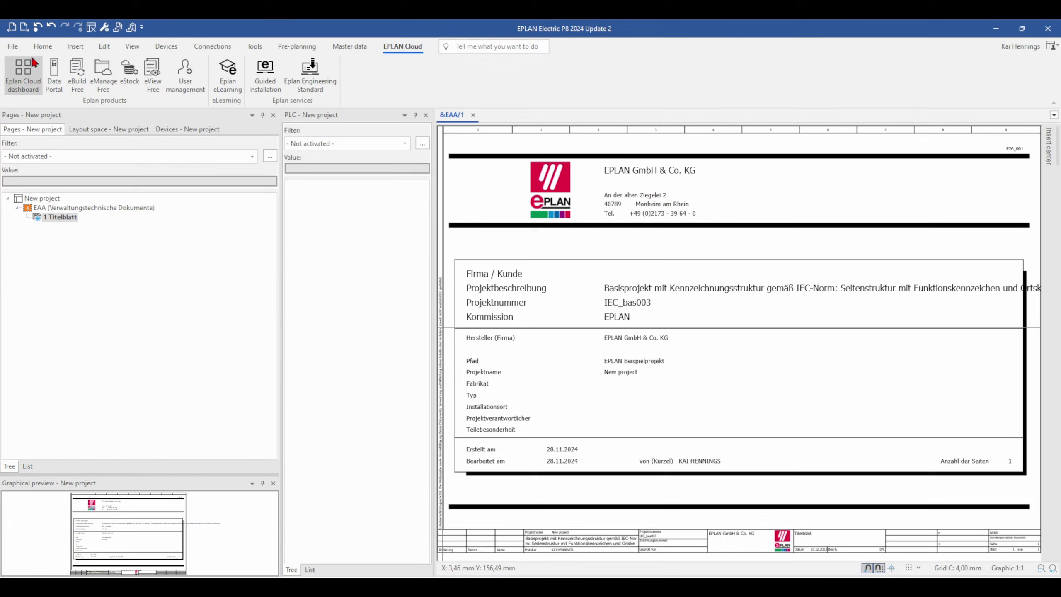
Re-import PLC data from AML.aml, accepting missing parts and the 29-device, 144-I/O summary.
left_click(13, 46)
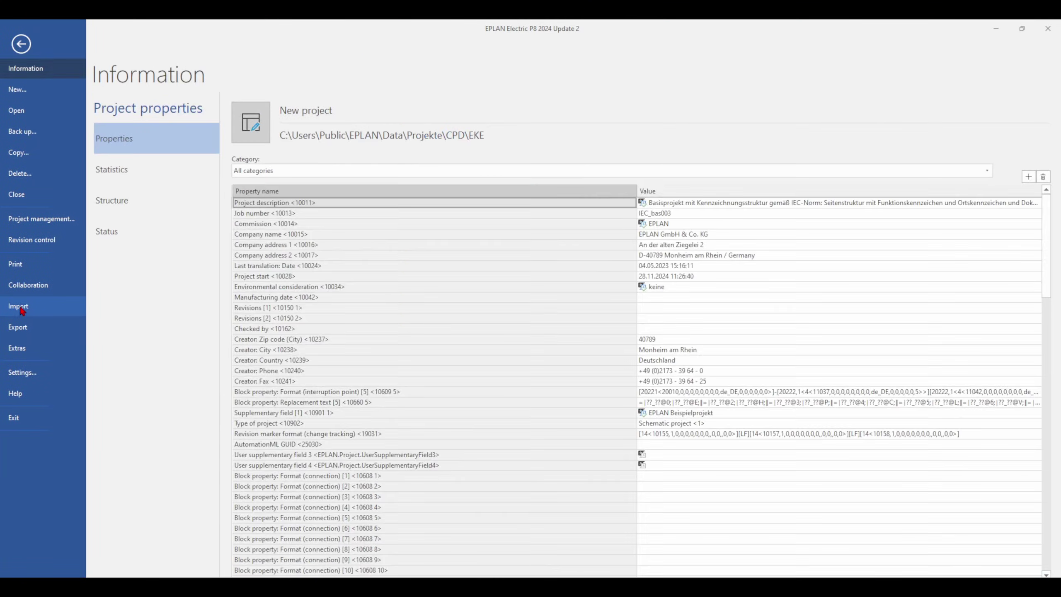
left_click(19, 306)
left_click(229, 283)
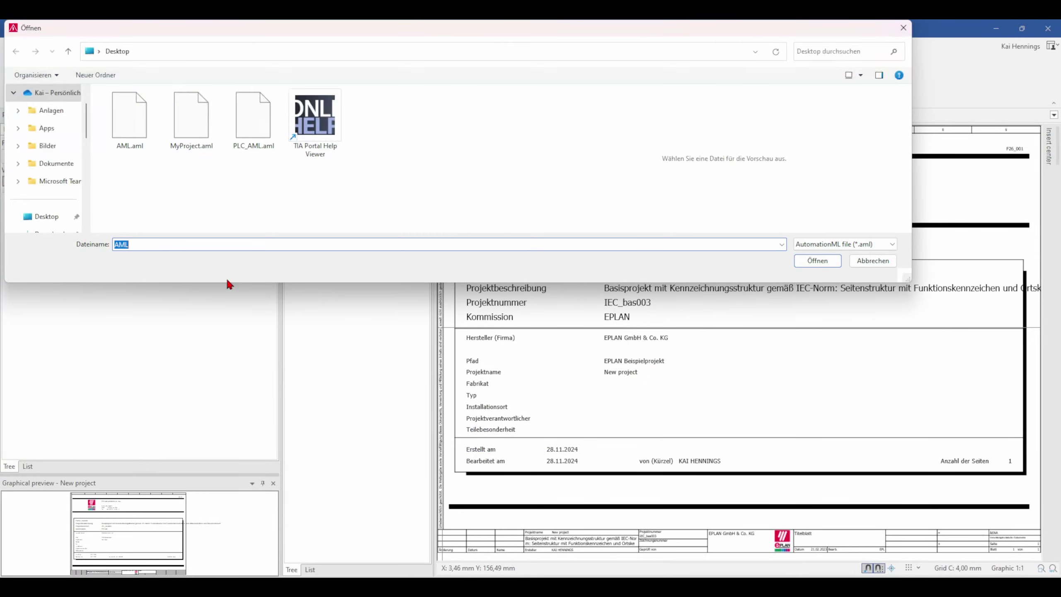
left_click(139, 131)
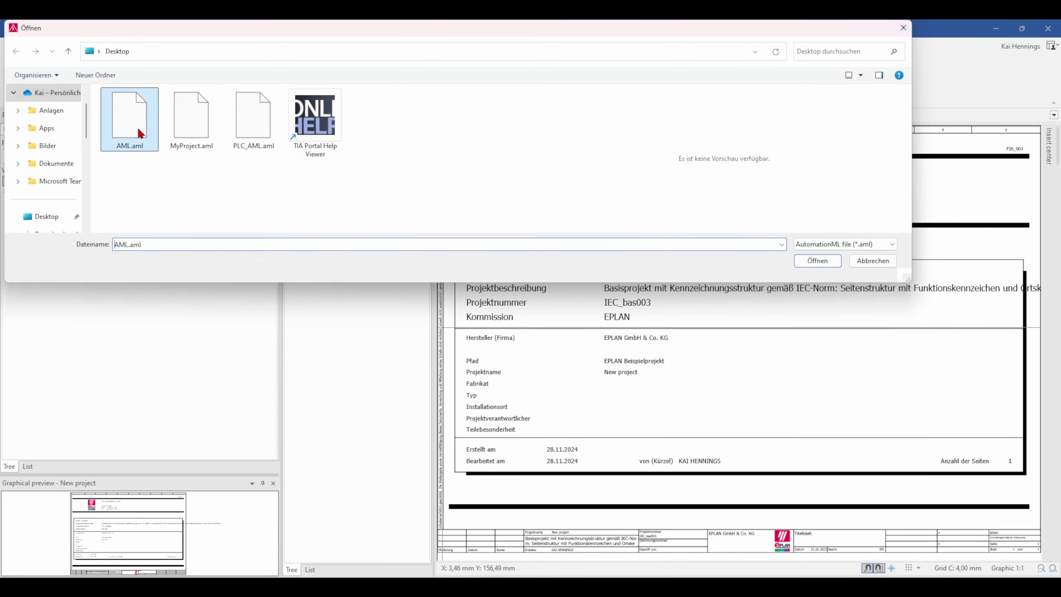
left_click(826, 262)
left_click(335, 330)
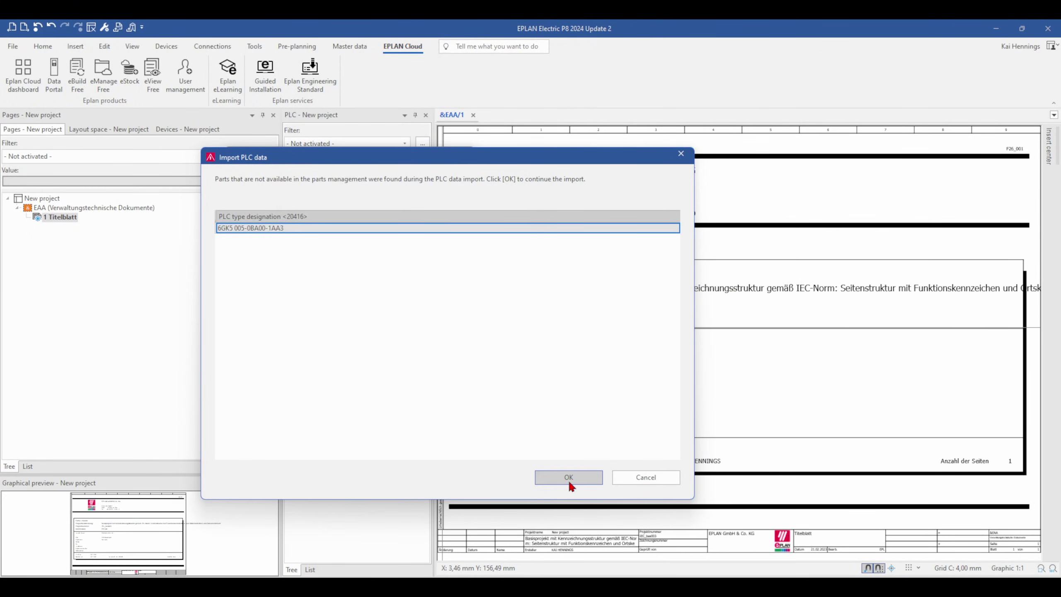
left_click(568, 481)
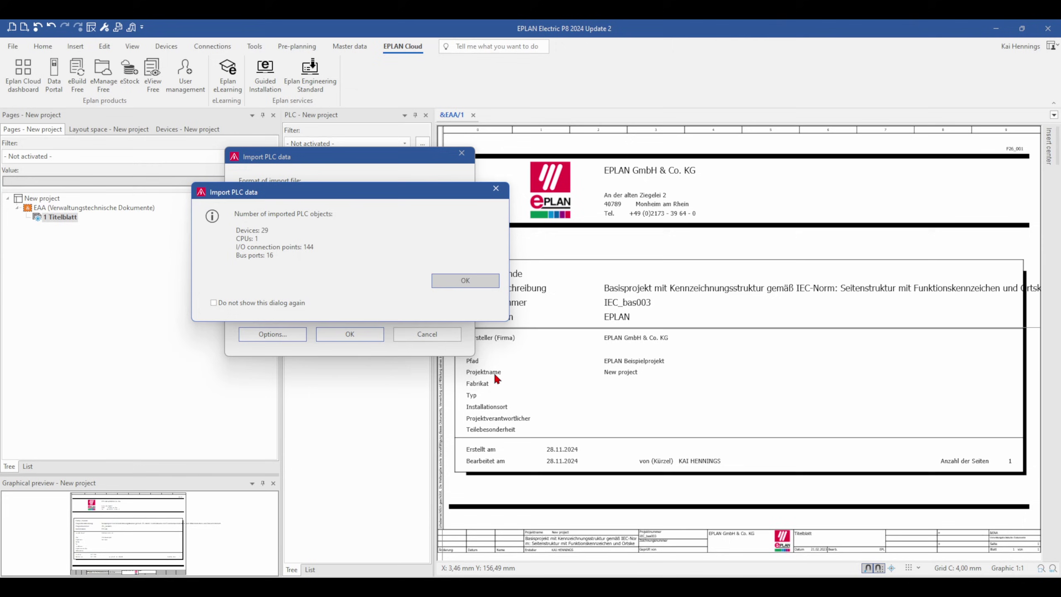
left_click(497, 283)
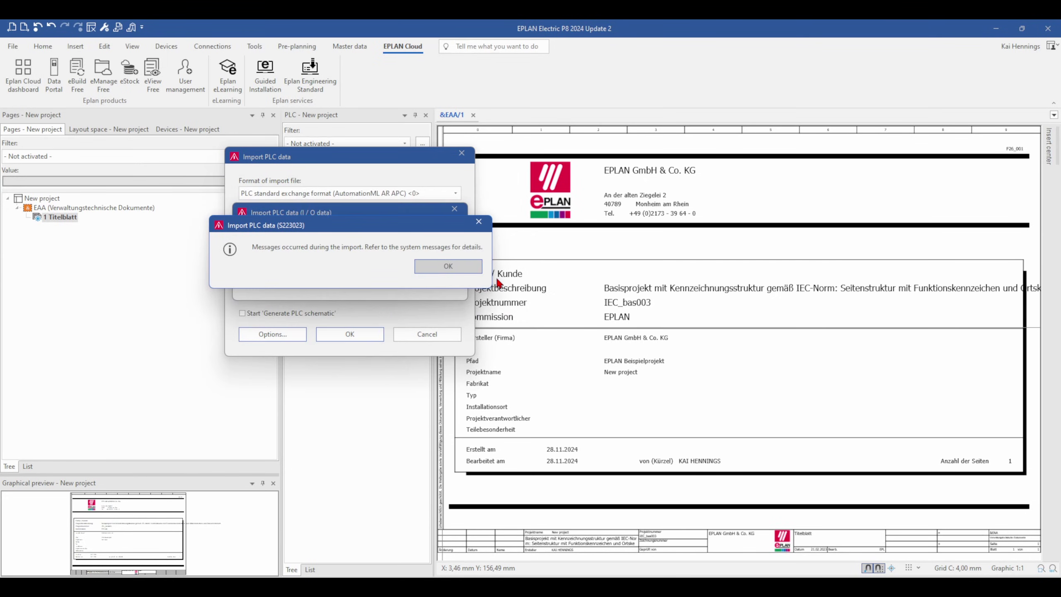
Close the import messages and expand Lec_LE188_V02 > S7-1500/ET200MP-Station_1 > rack in the PLC navigator.
left_click(448, 267)
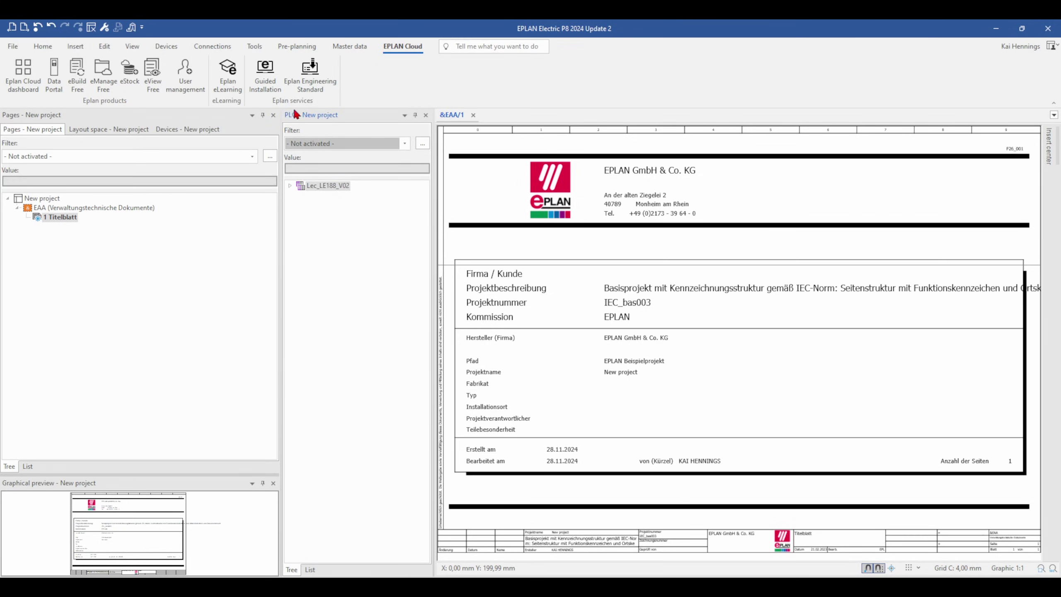
left_click(166, 46)
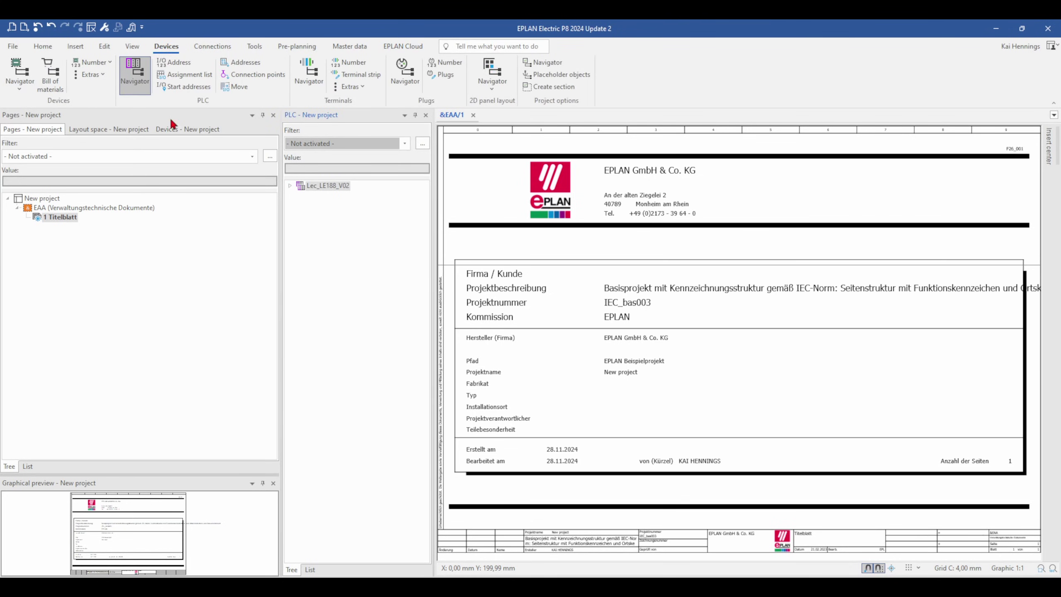
left_click(290, 187)
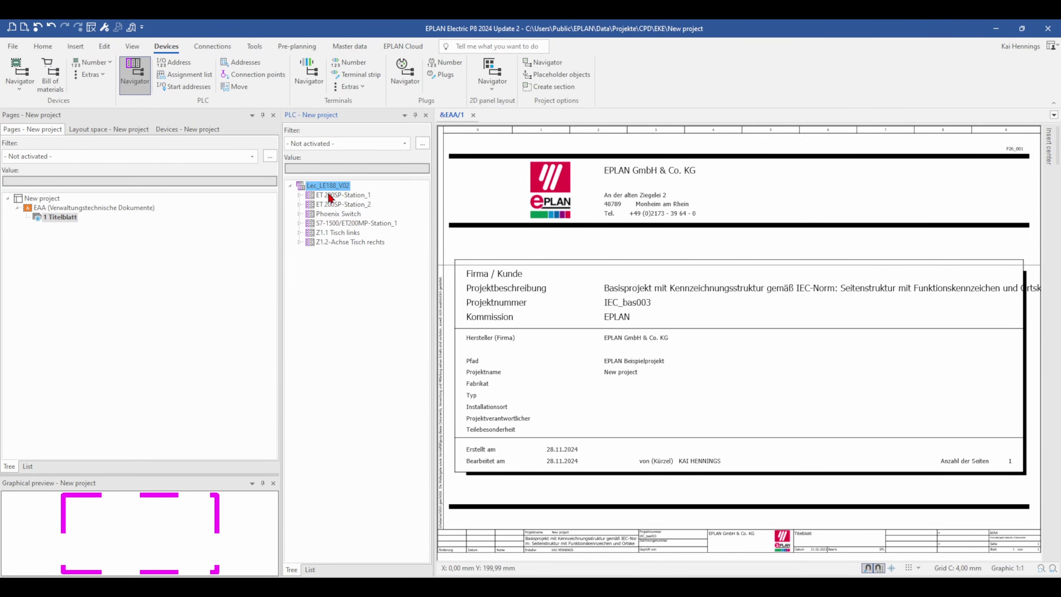
left_click(330, 225)
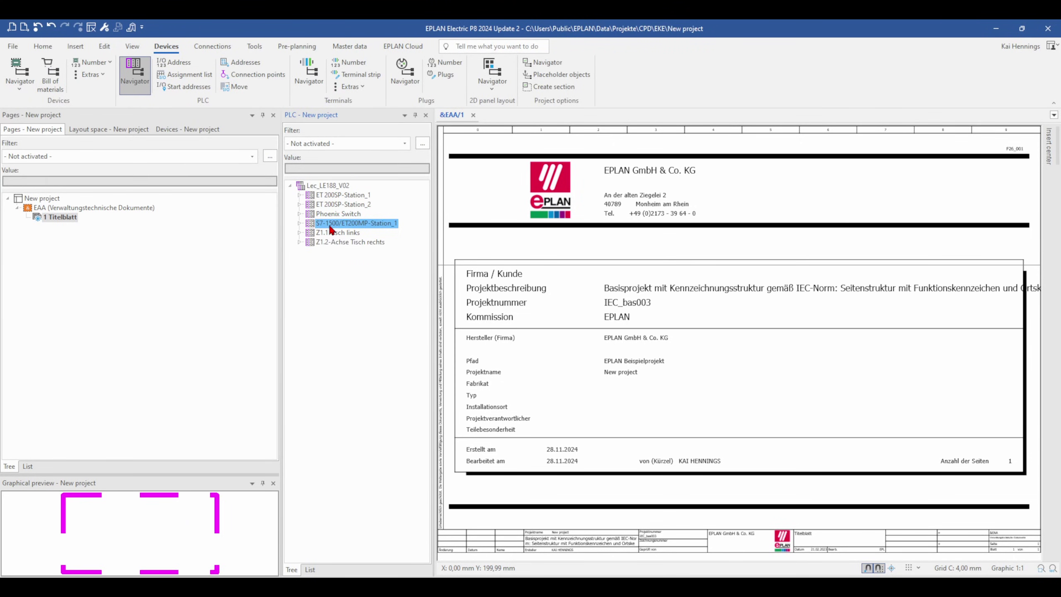
left_click(299, 223)
left_click(308, 233)
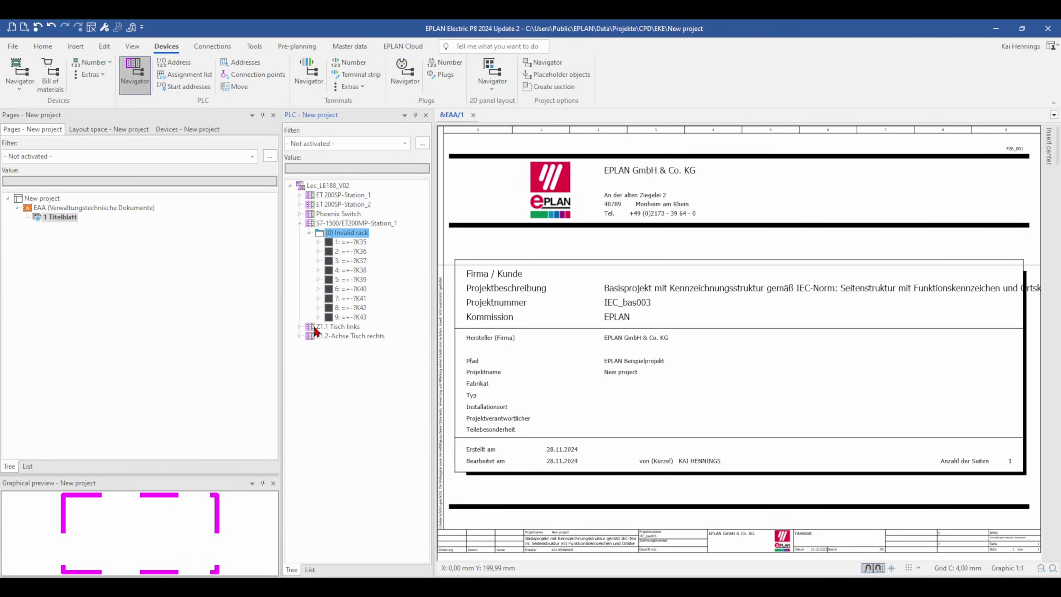
Start a new Overview page from 1 Titelblatt, described as PLC Overview.
left_click(61, 218)
right_click(61, 219)
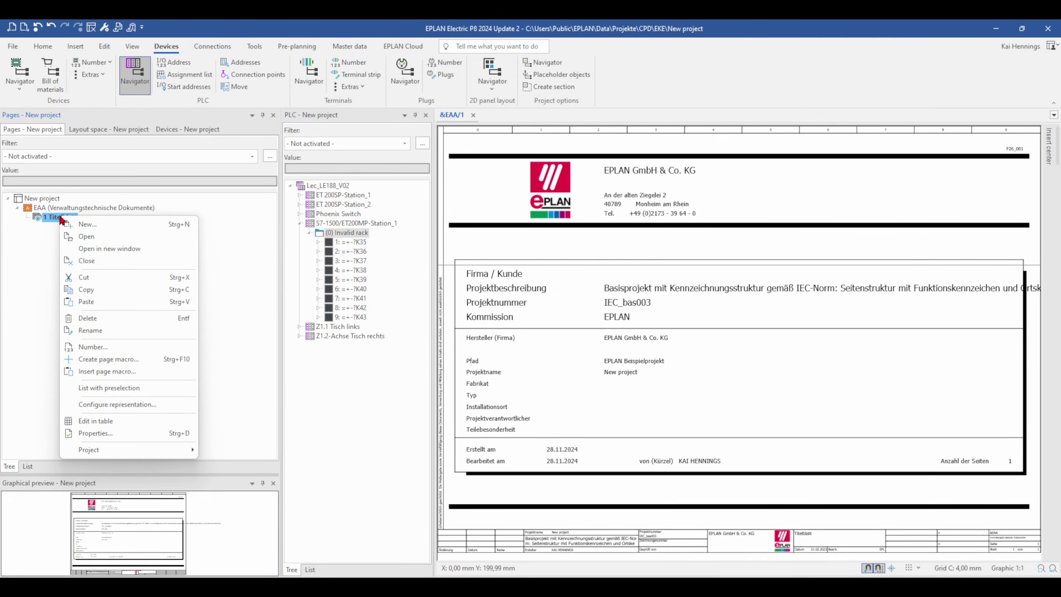
left_click(84, 225)
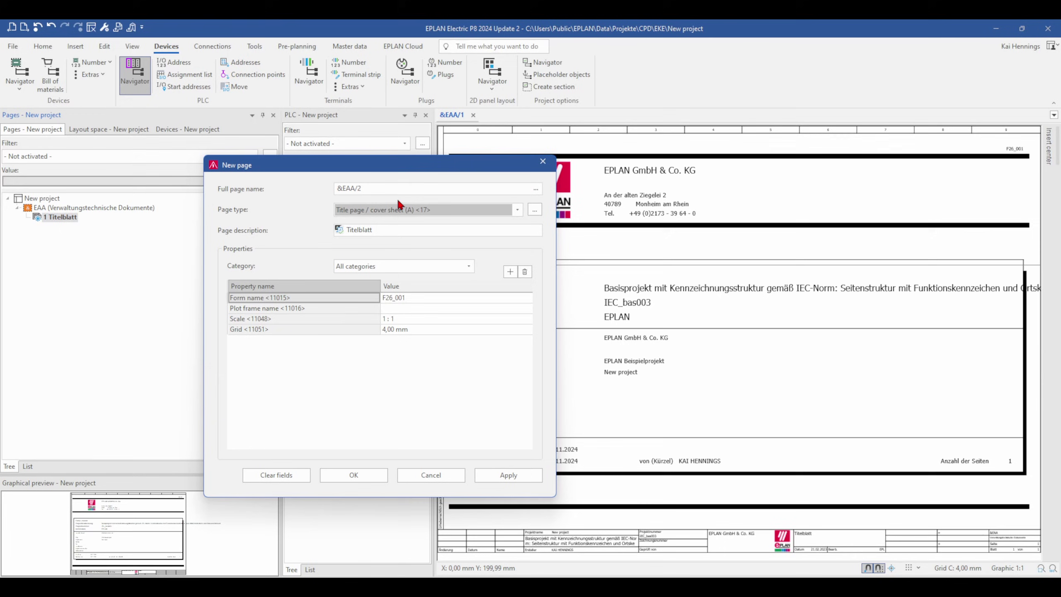
left_click(397, 205)
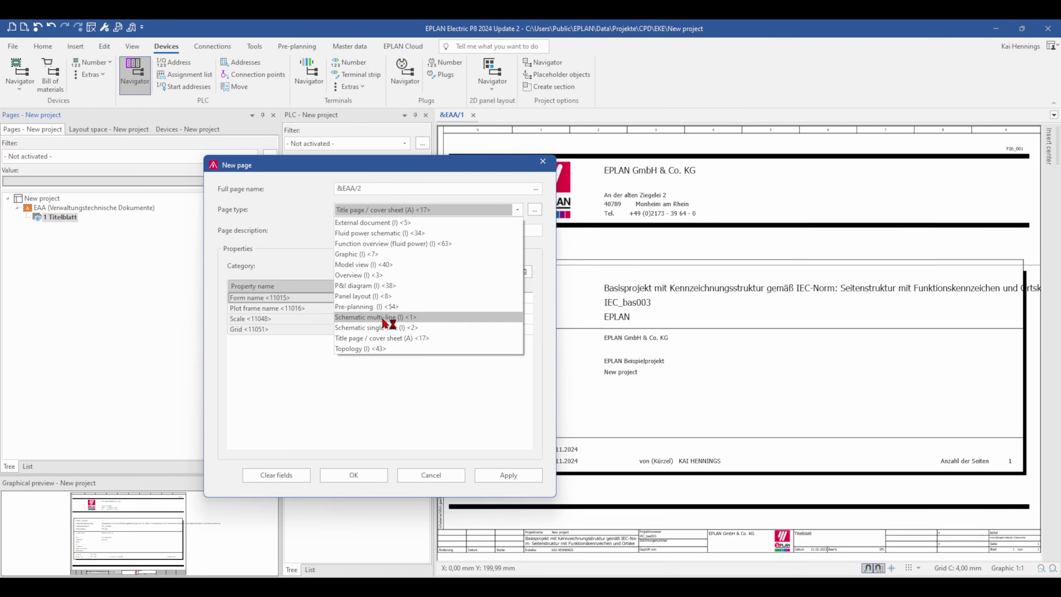
left_click(377, 276)
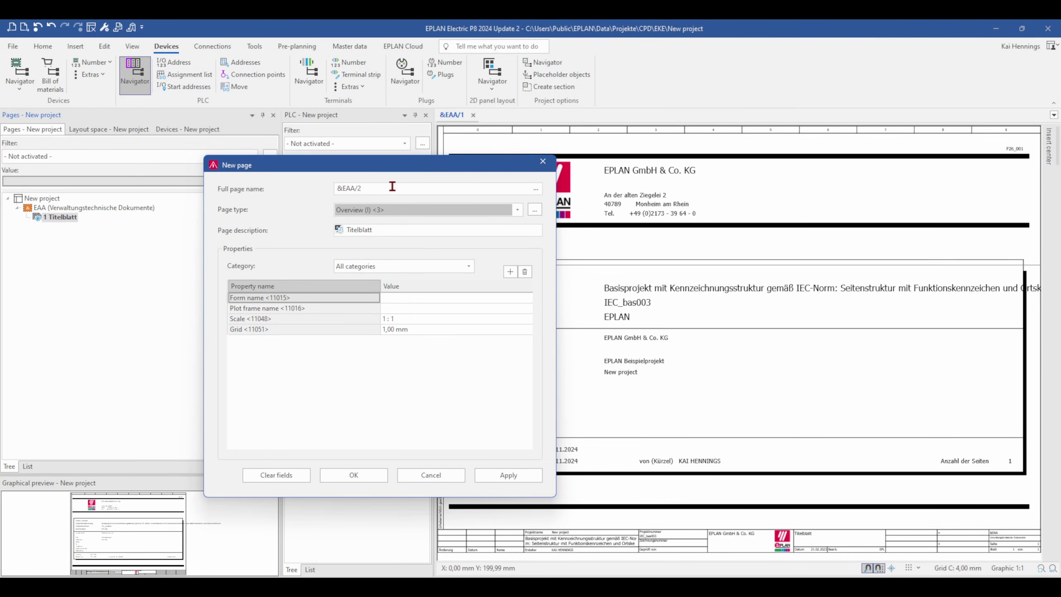
double_click(410, 228)
type("PLC Overview")
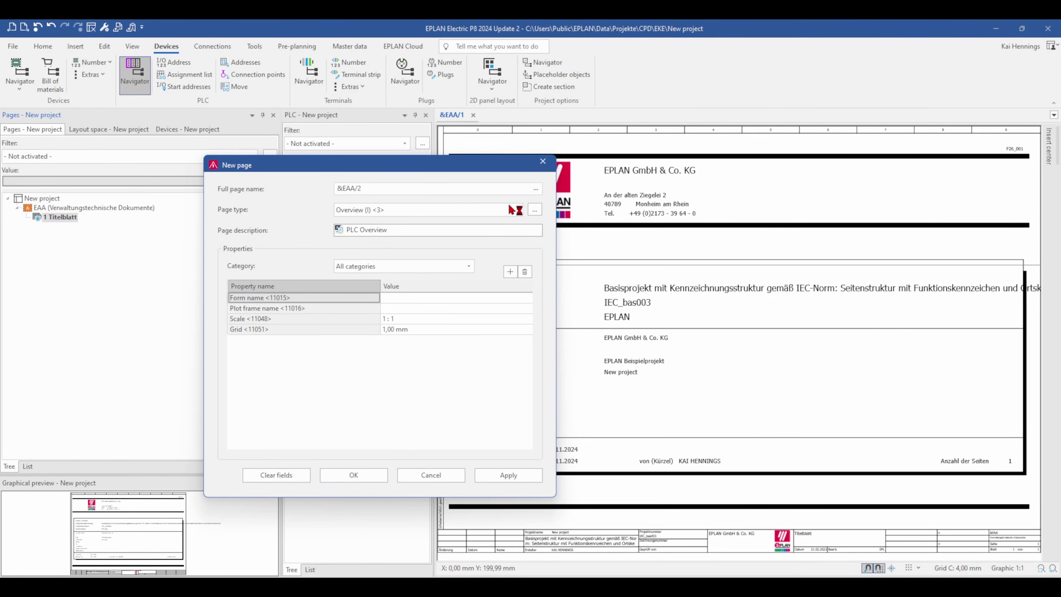
Set the full page name to =PLC+A1&EFA/1: function PLC, location A1, document type EFA, page 1.
left_click(536, 189)
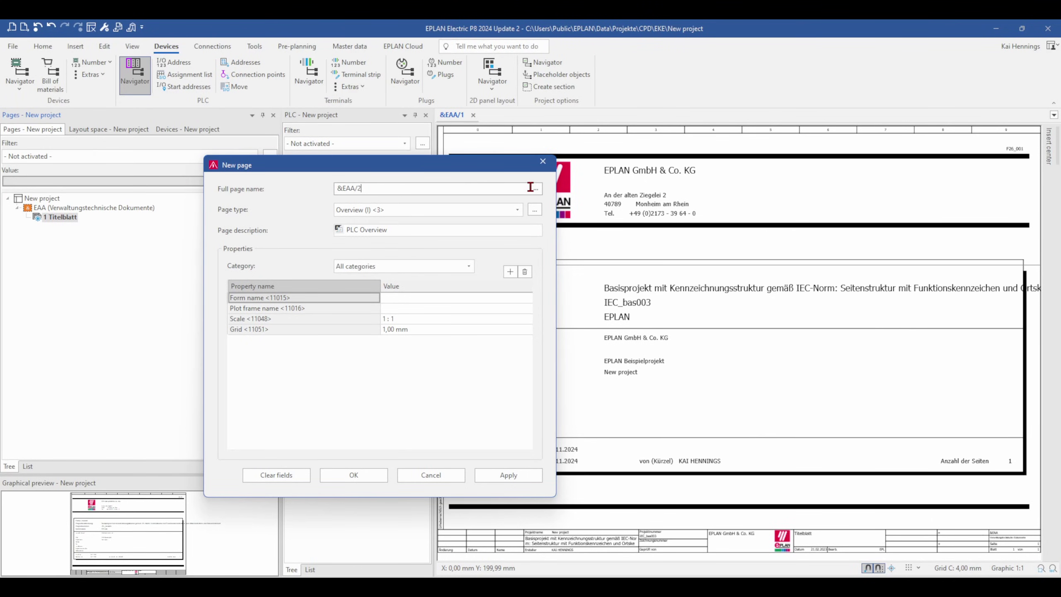
left_click(440, 210)
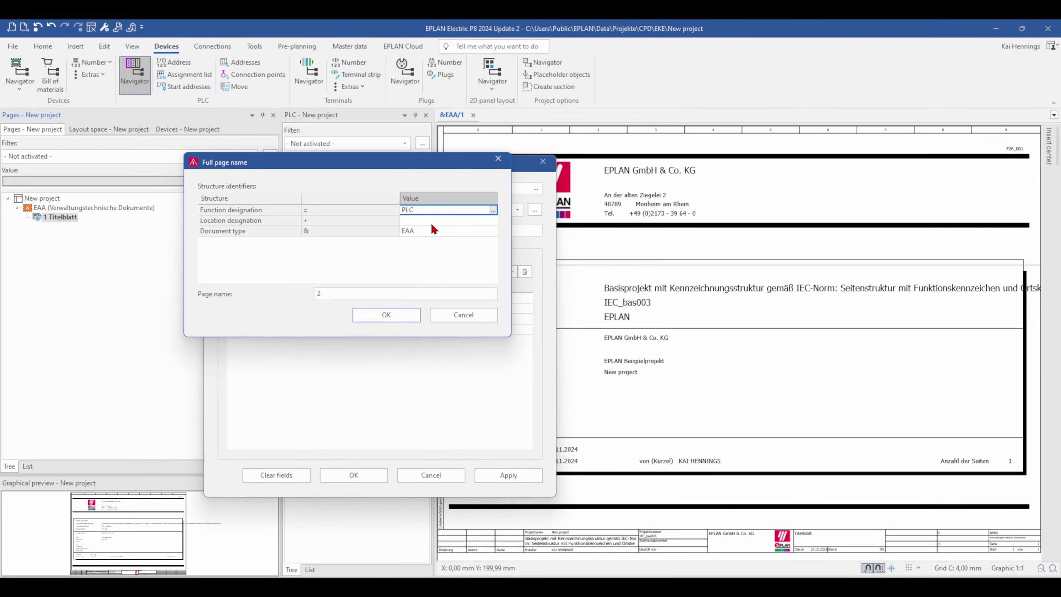
left_click(432, 220)
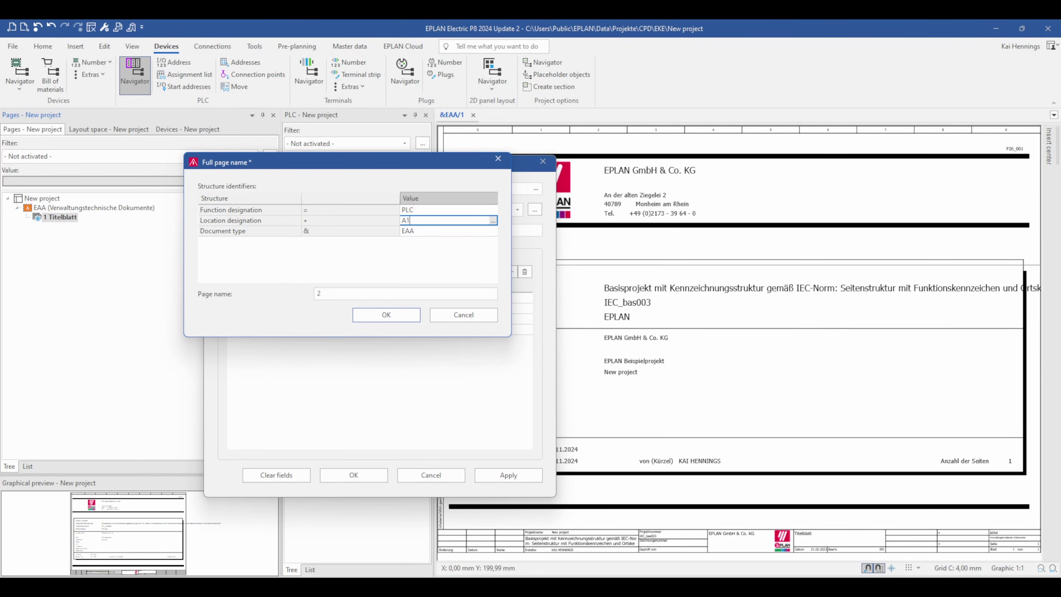
left_click(484, 231)
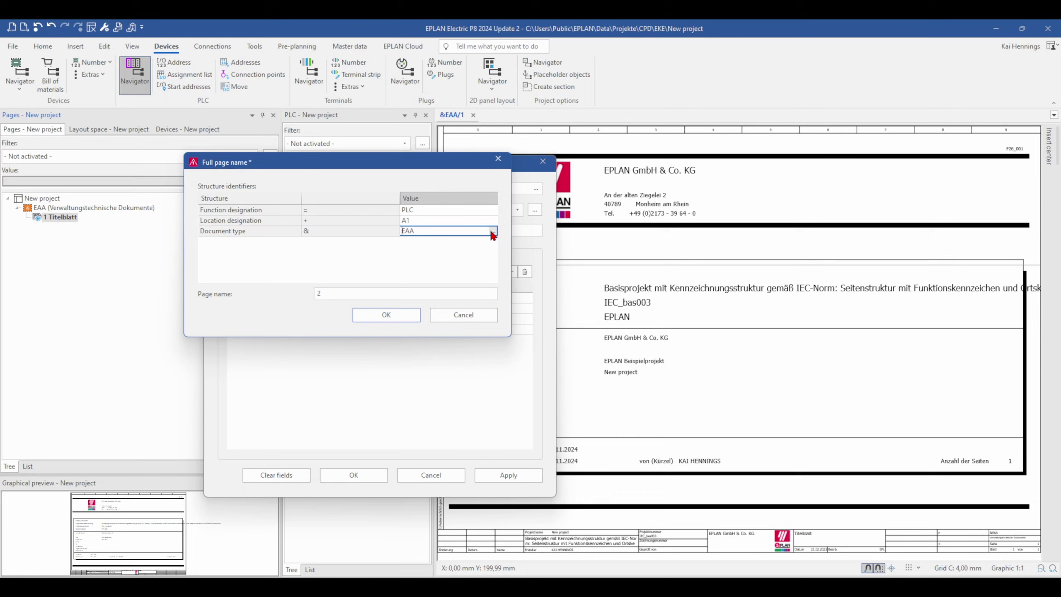
left_click(493, 232)
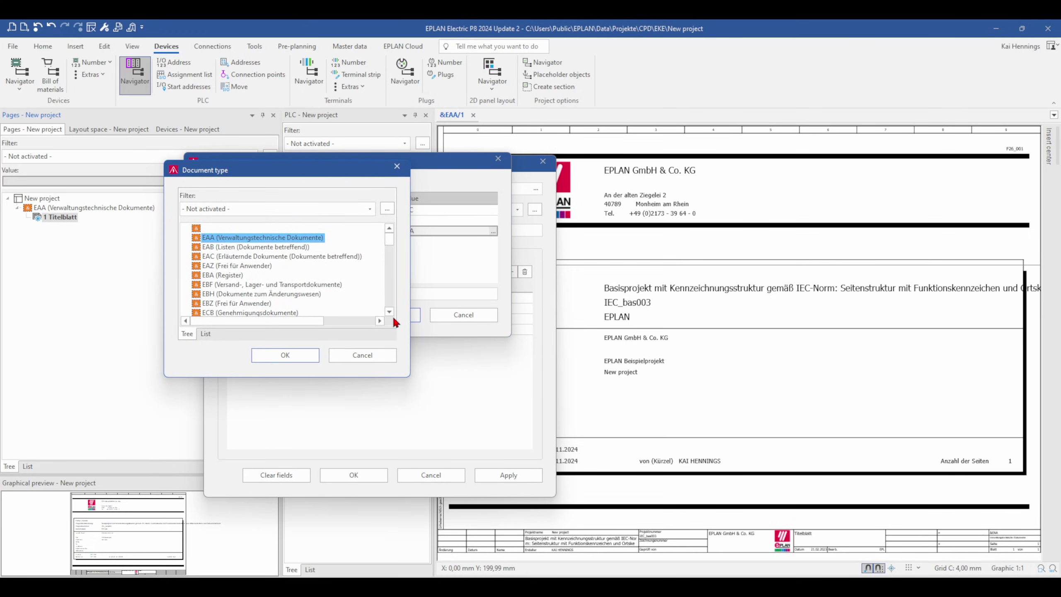
scroll(390, 314, "down", 4)
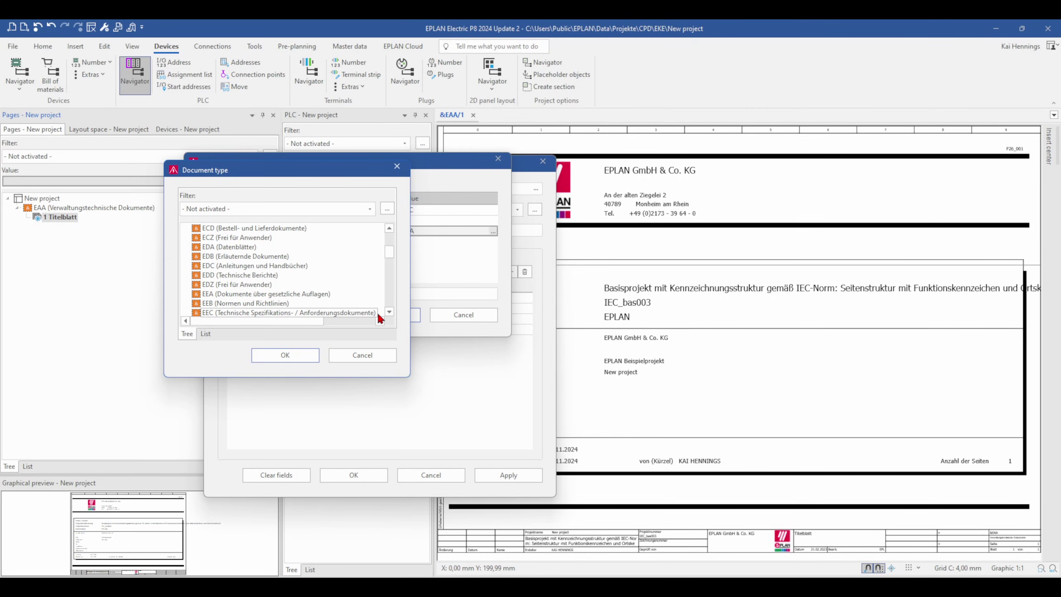
scroll(389, 313, "down", 4)
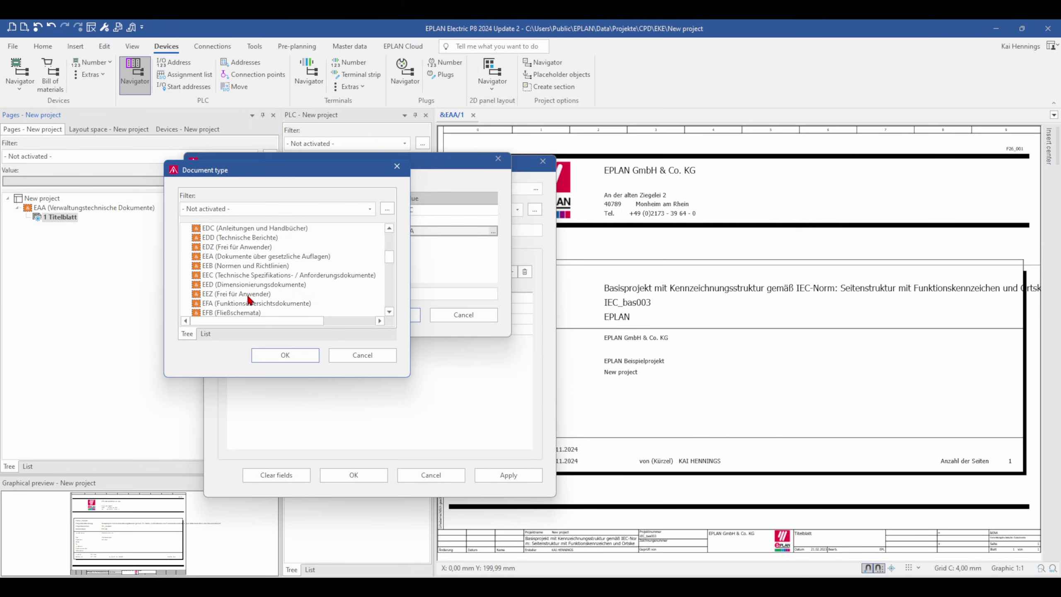
left_click(251, 303)
left_click(276, 356)
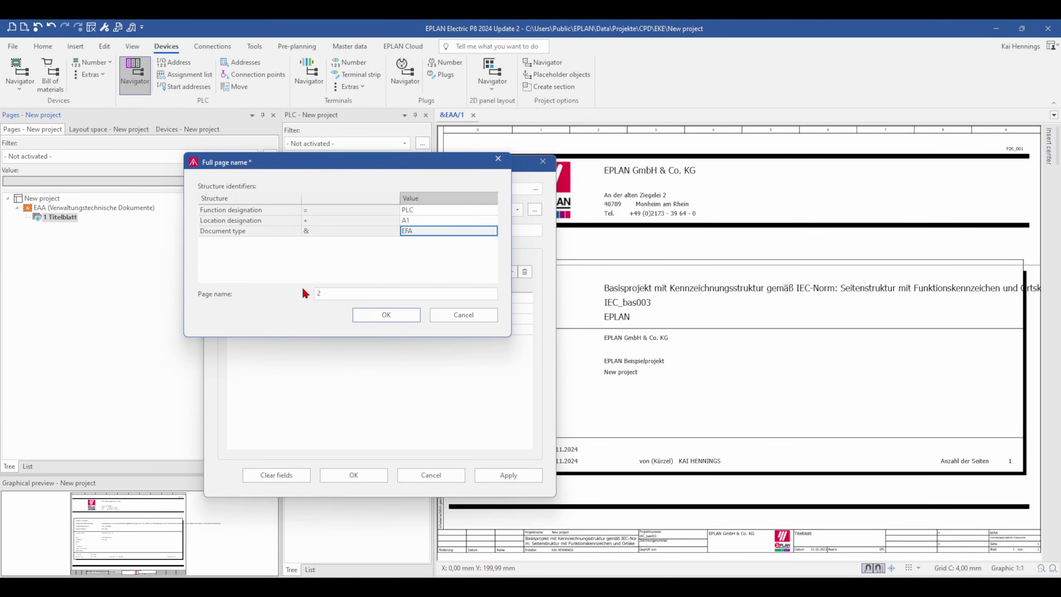
left_click(333, 293)
type("1")
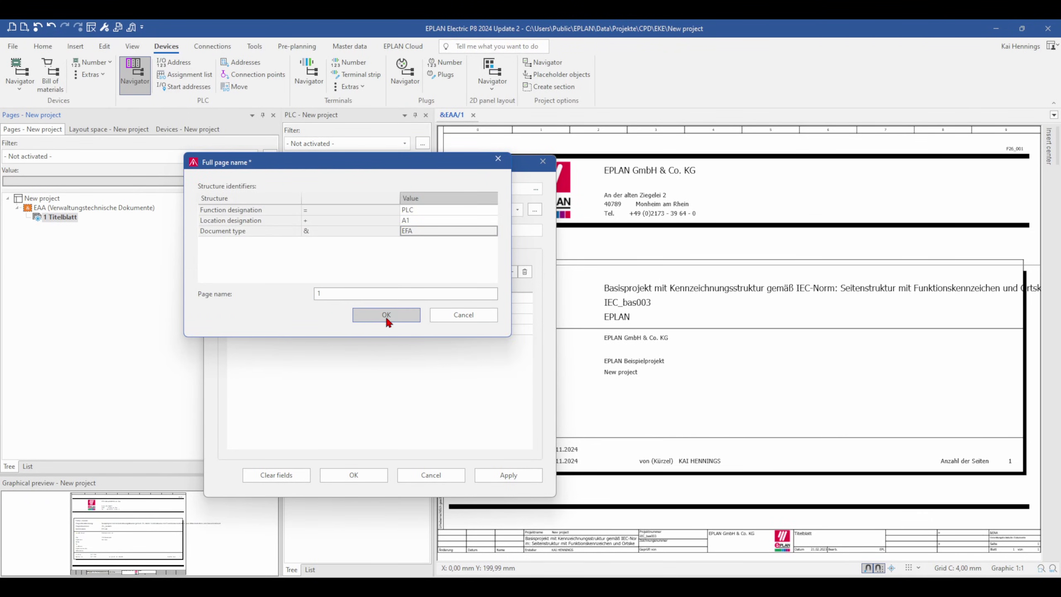
left_click(386, 316)
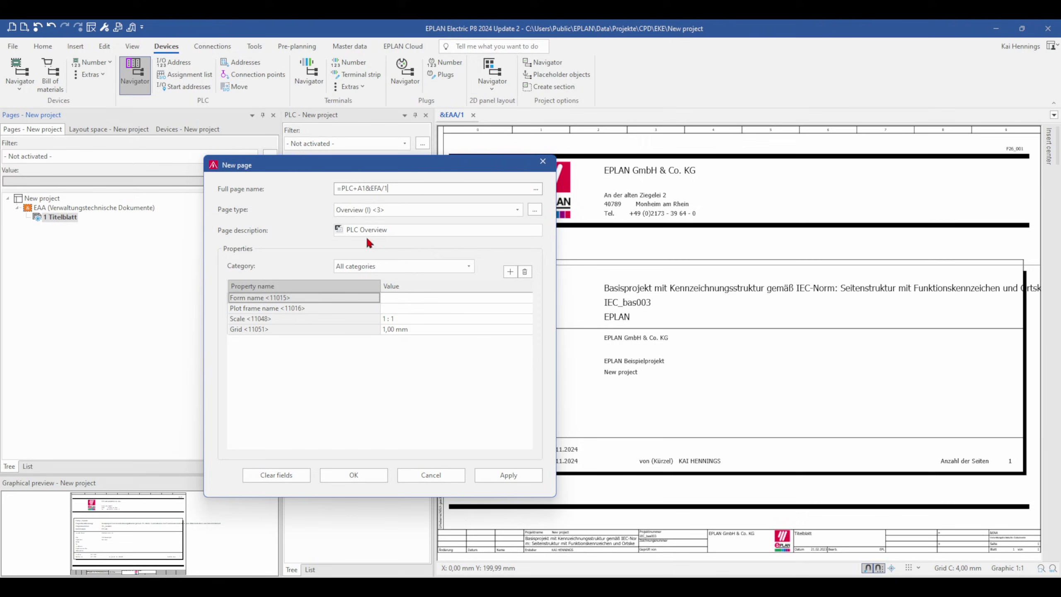
Create the EFA PLC Overview page, then begin a Schematic multi-line page under EFA.
left_click(354, 475)
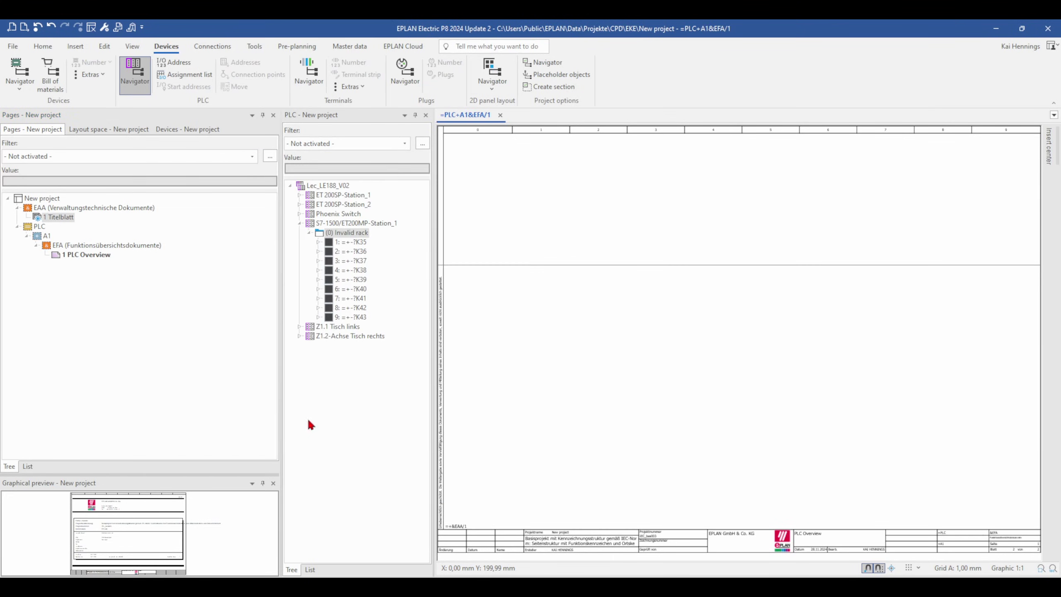
right_click(77, 250)
left_click(128, 264)
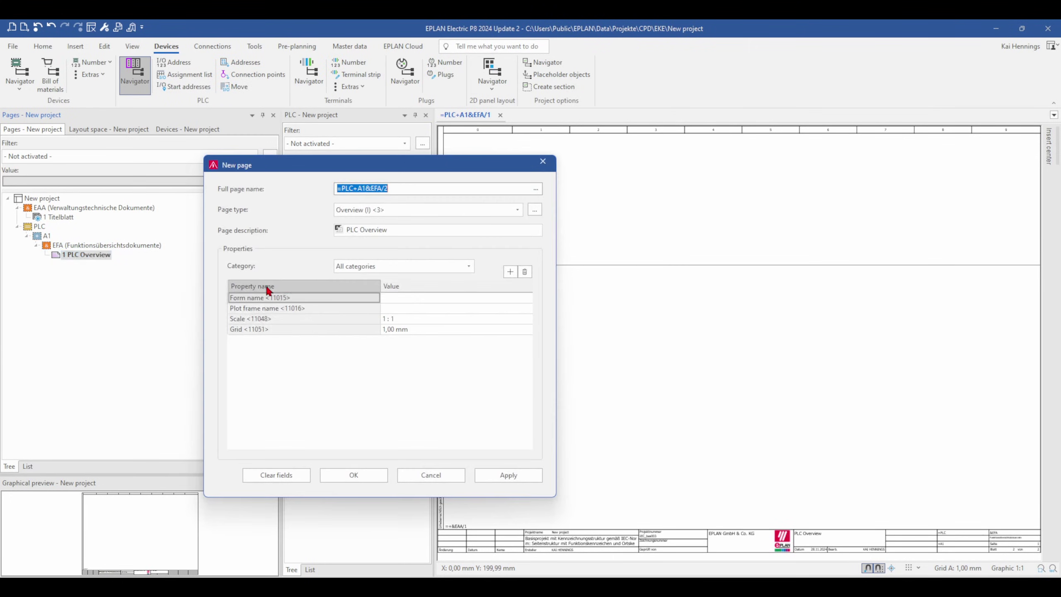
left_click(404, 209)
left_click(397, 316)
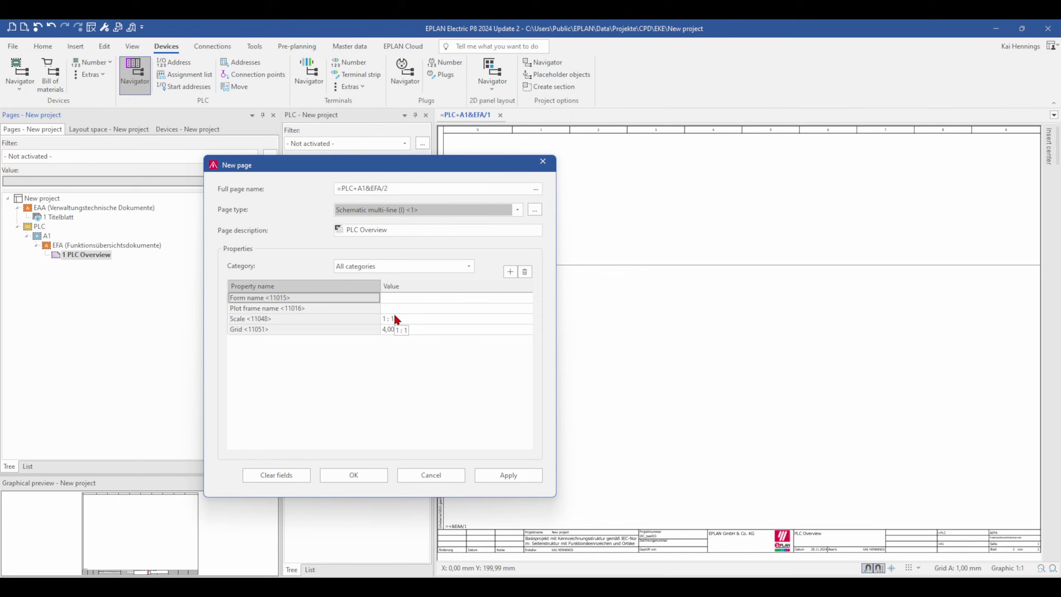
left_click(396, 231)
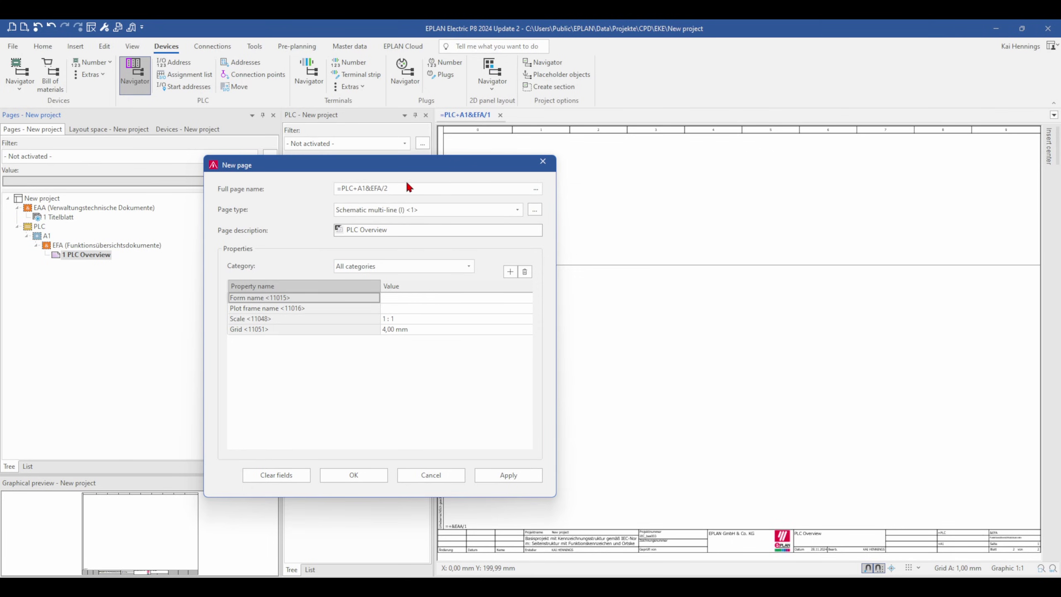
Set the full page name to =PLC+A1&EFS/1 and create the page.
left_click(536, 189)
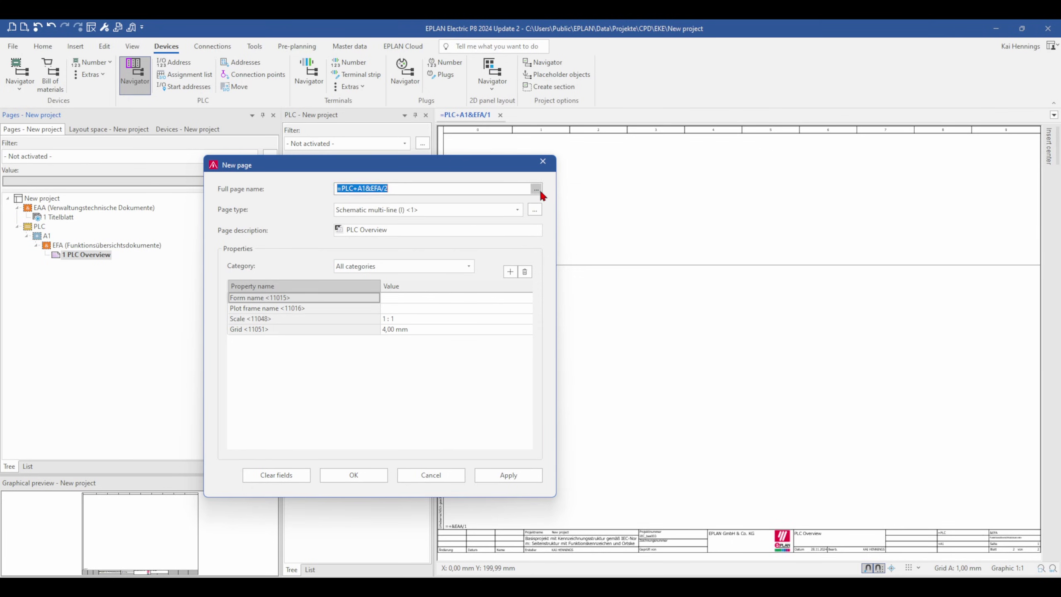
left_click(426, 231)
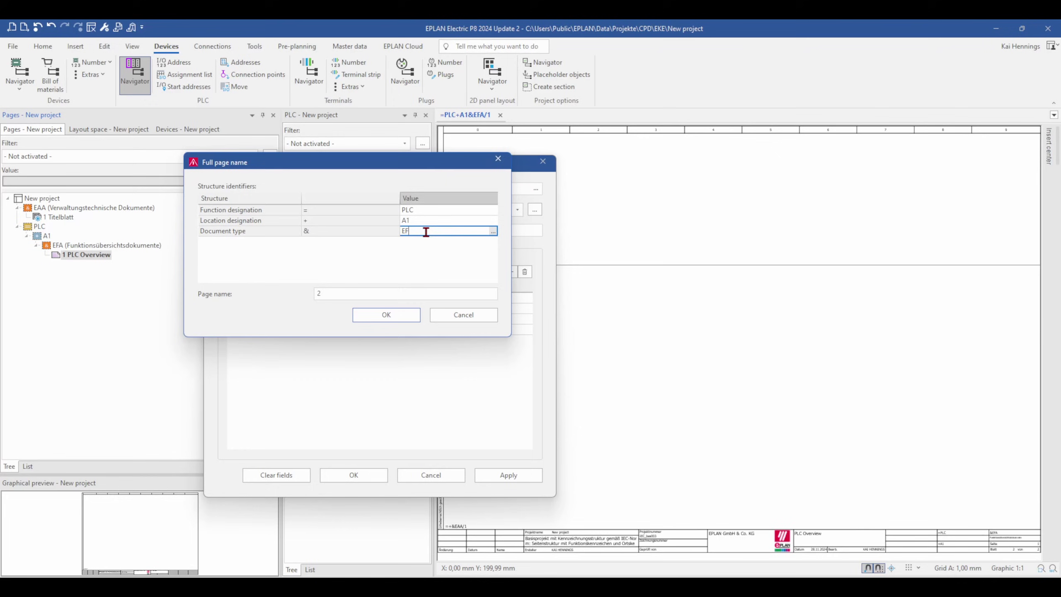
left_click(332, 294)
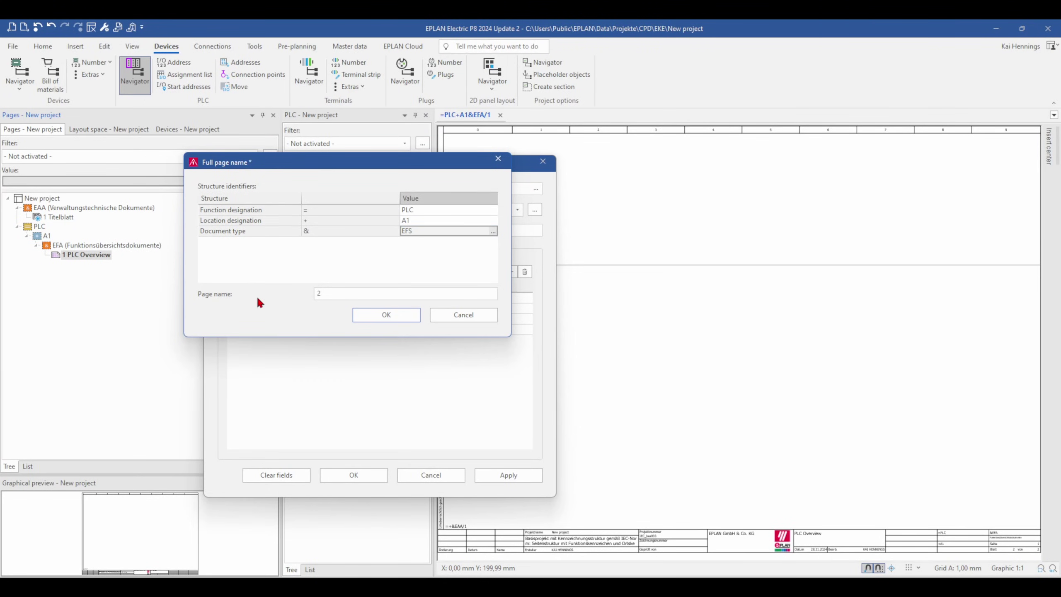
double_click(331, 292)
type("1")
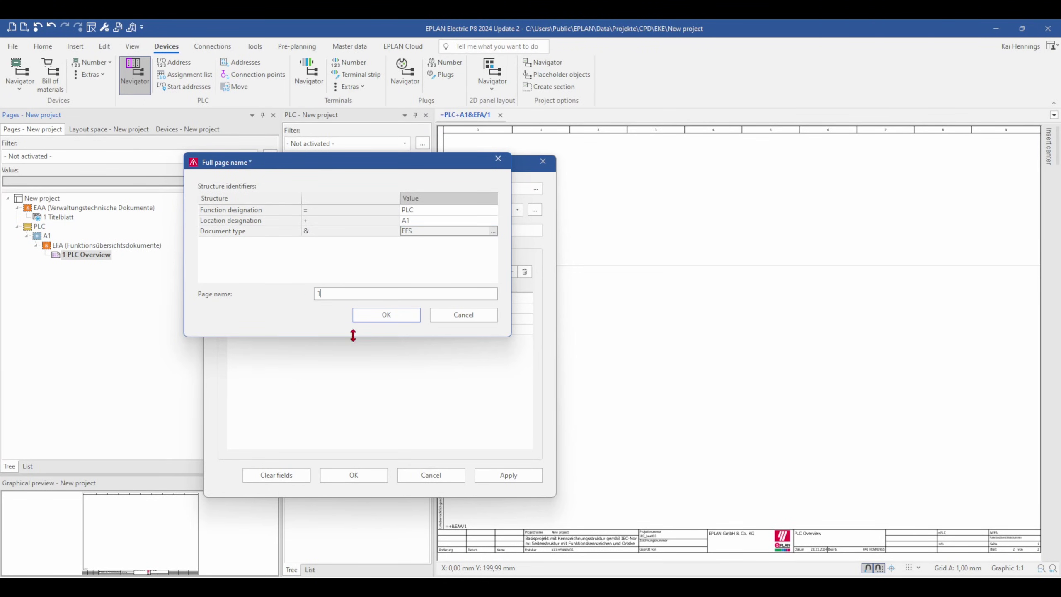
left_click(386, 316)
left_click(363, 477)
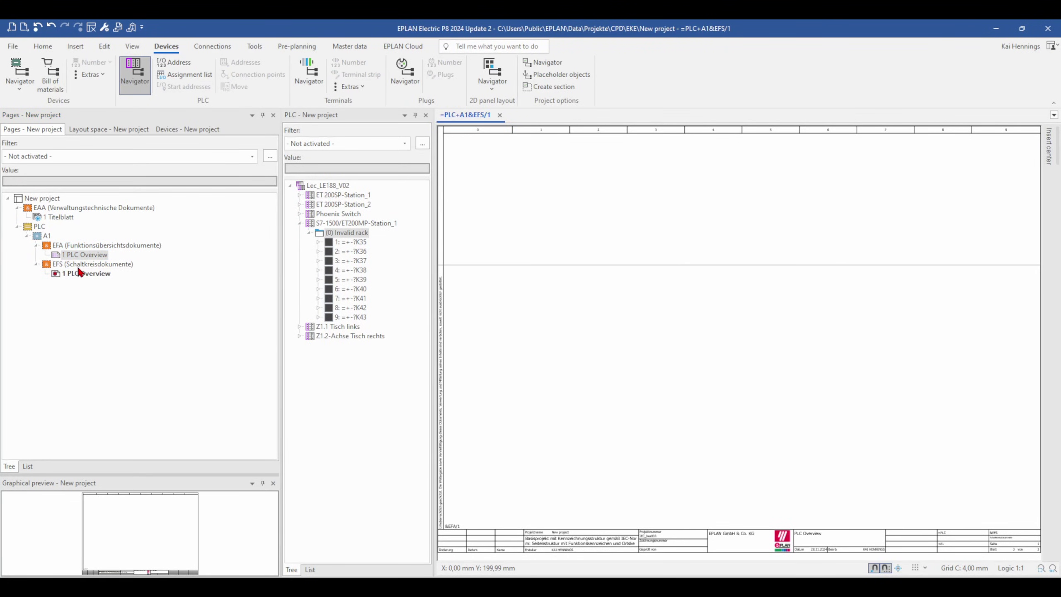
Open the EFA PLC Overview page and place the K35 CPU overview near the top-left.
double_click(86, 255)
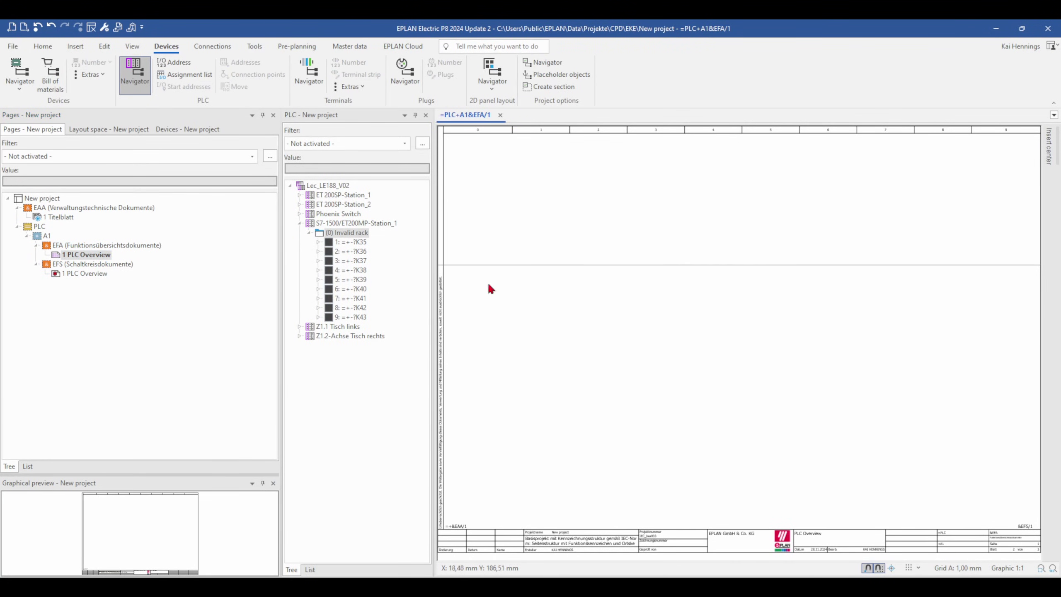
left_click(341, 242)
left_click(318, 242)
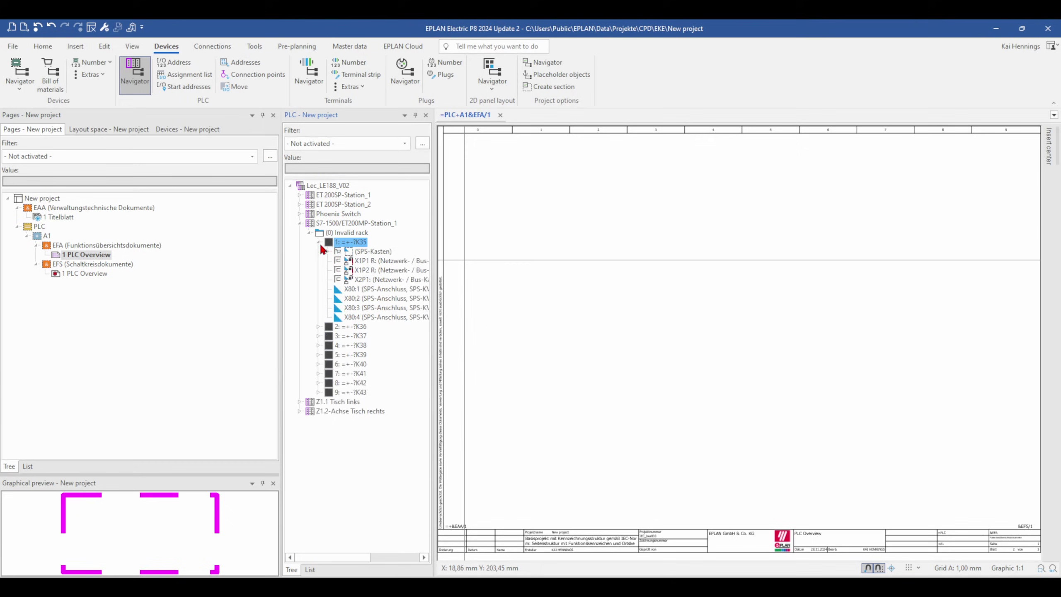
left_click_drag(323, 243, 578, 243)
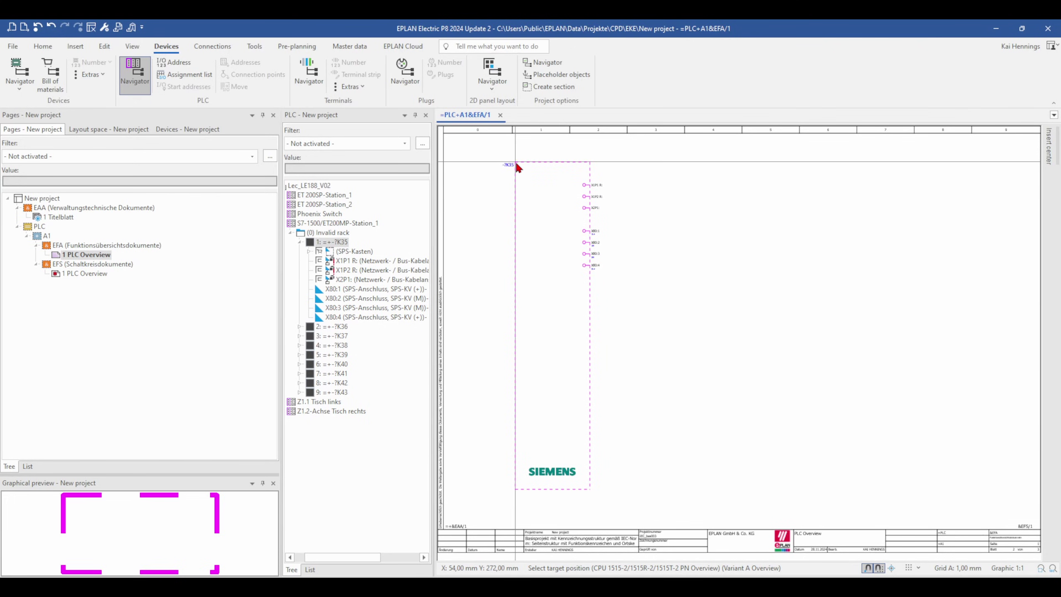
left_click(517, 165)
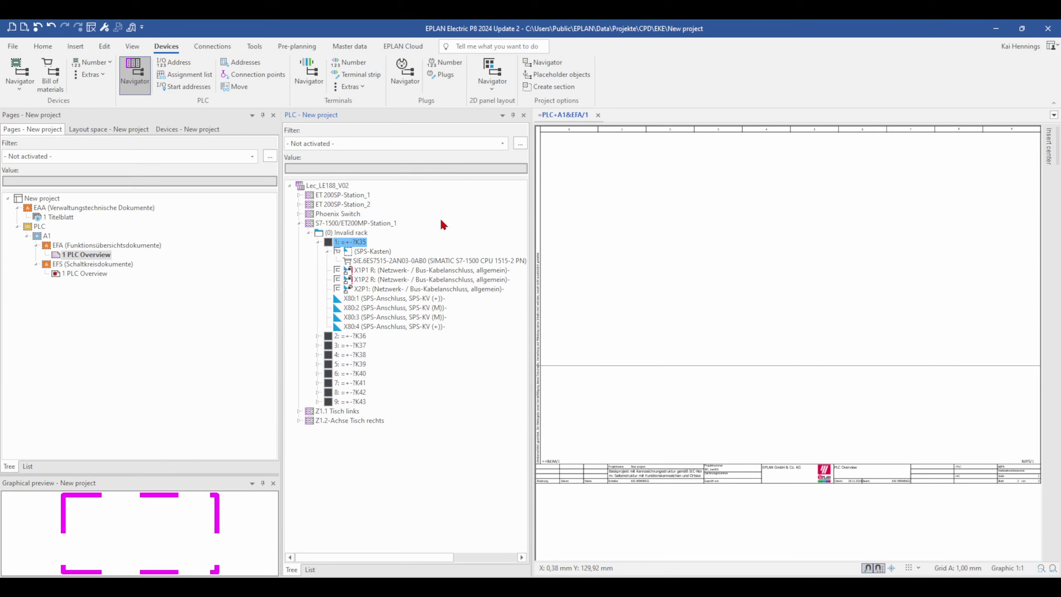
Place the K42 DI 32x24VDC input module overview in its two-part variant.
left_click(317, 393)
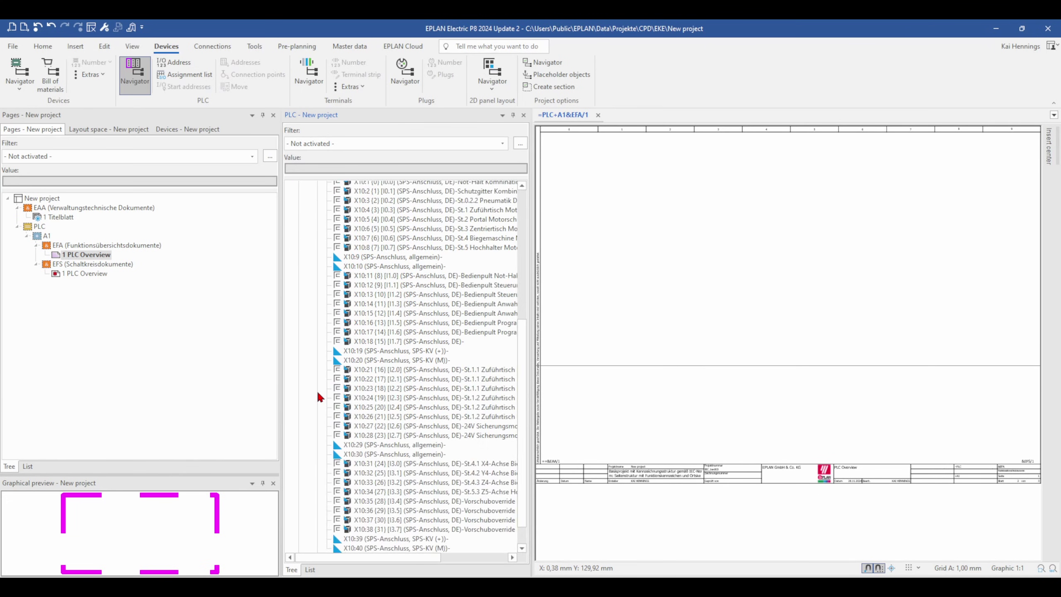
left_click(424, 238)
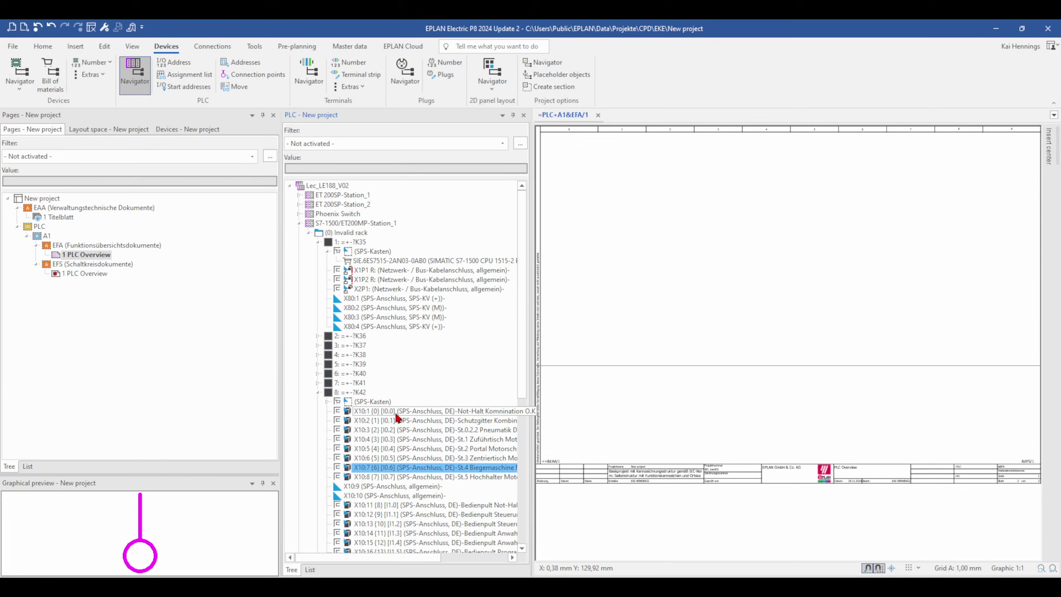
left_click_drag(358, 396, 589, 160)
key("Tab")
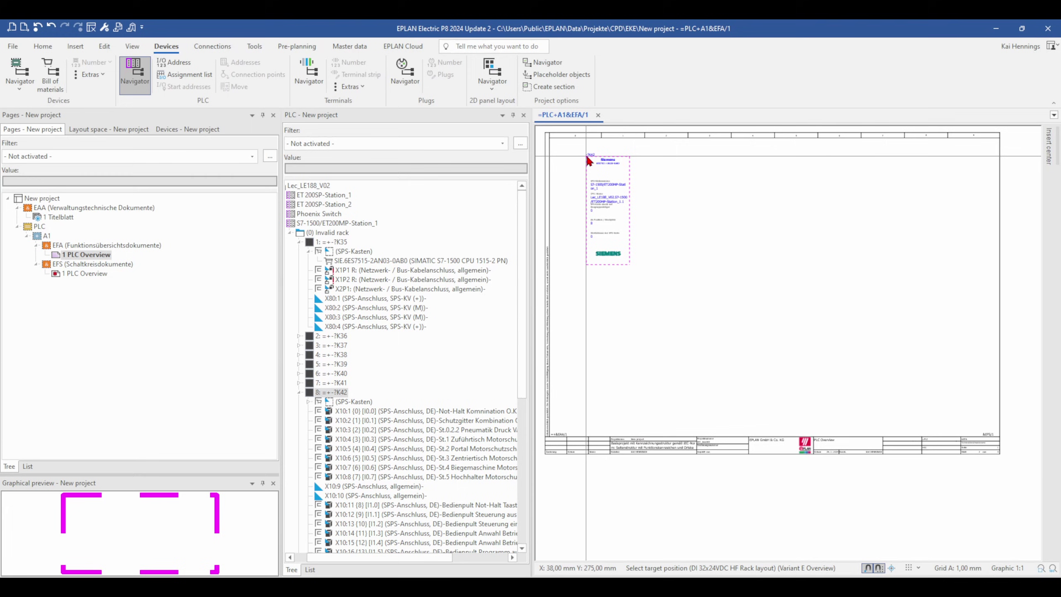
key("Tab")
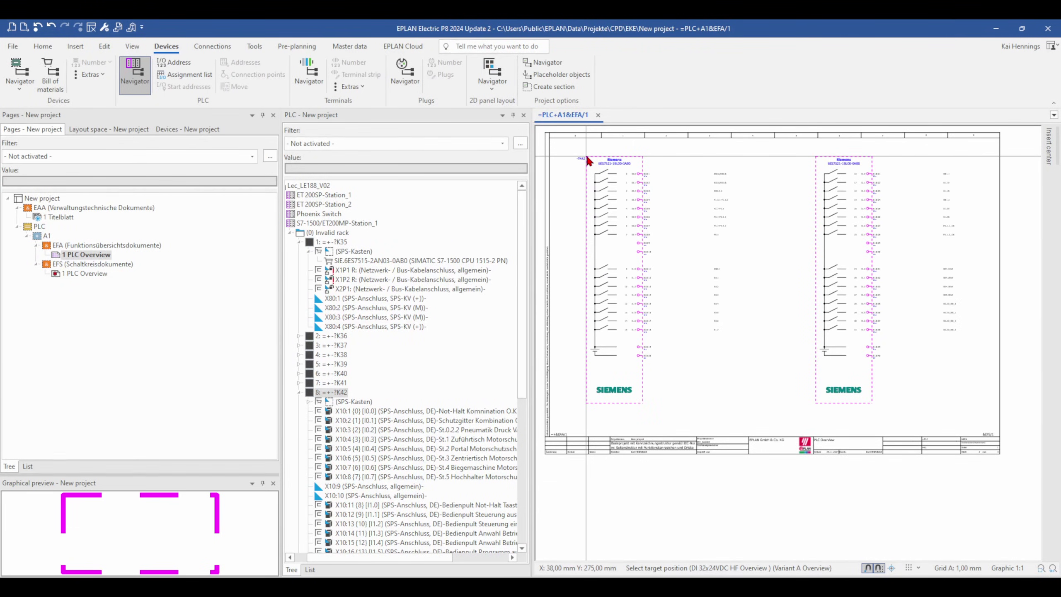
left_click(587, 159)
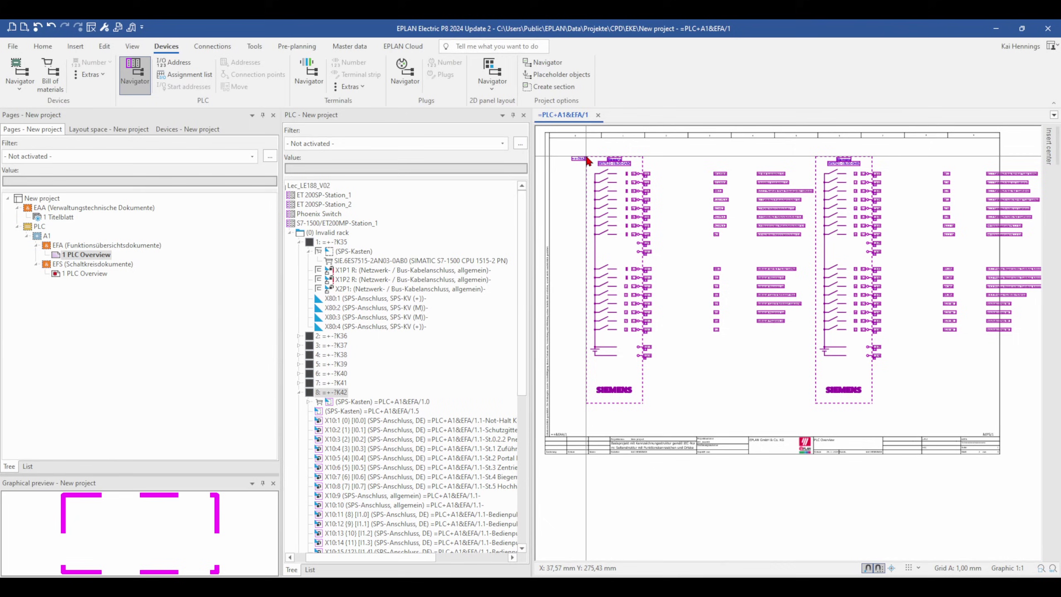
Move the K42 overview slightly left and check its inputs I0.0–I1.7 on X10:1–X10:18.
scroll(736, 368, "down", 1)
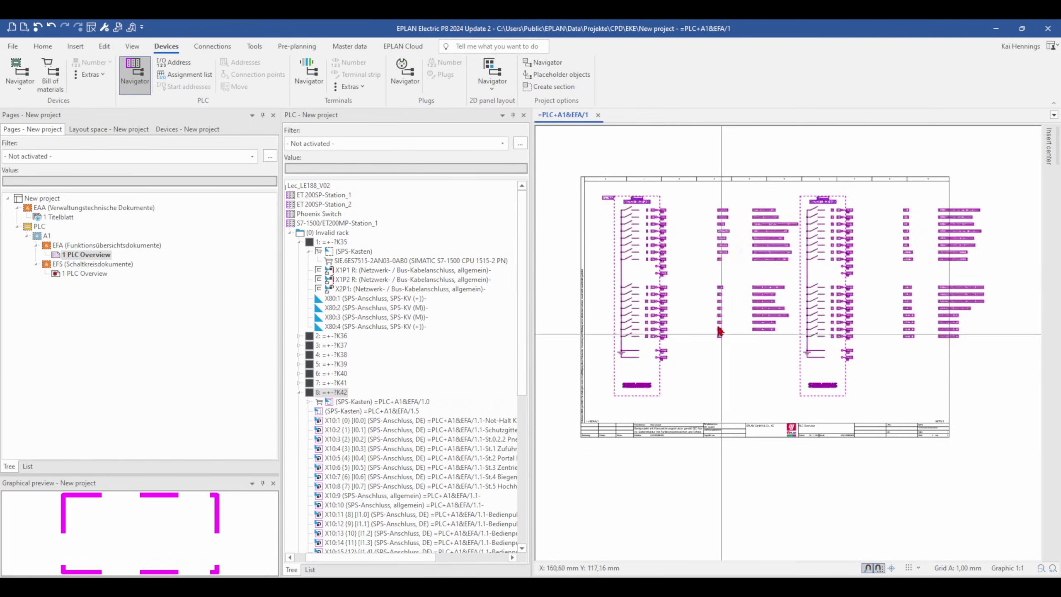
left_click_drag(588, 166, 883, 410)
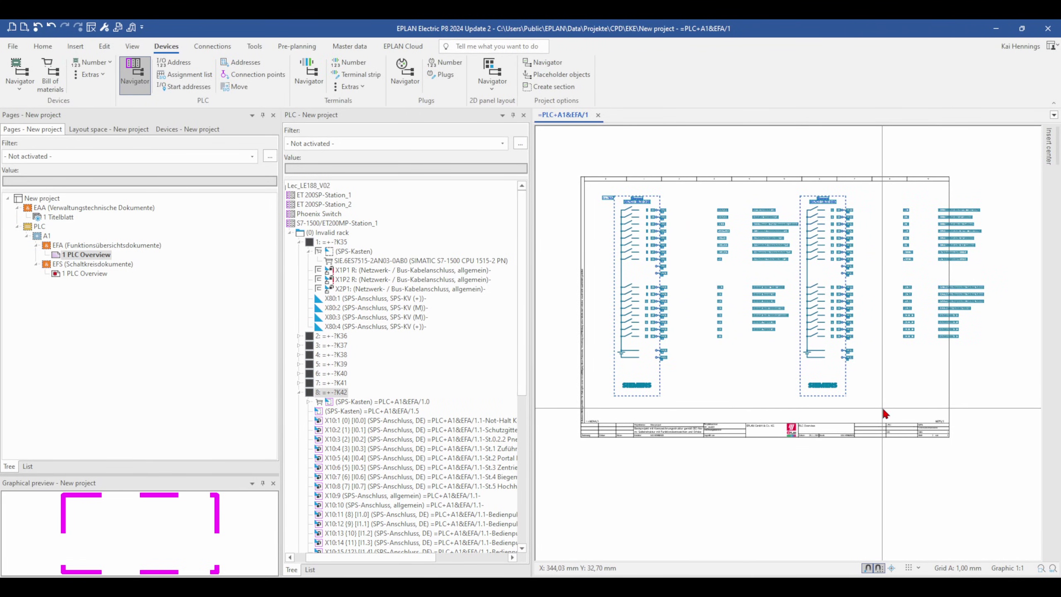
left_click(614, 197)
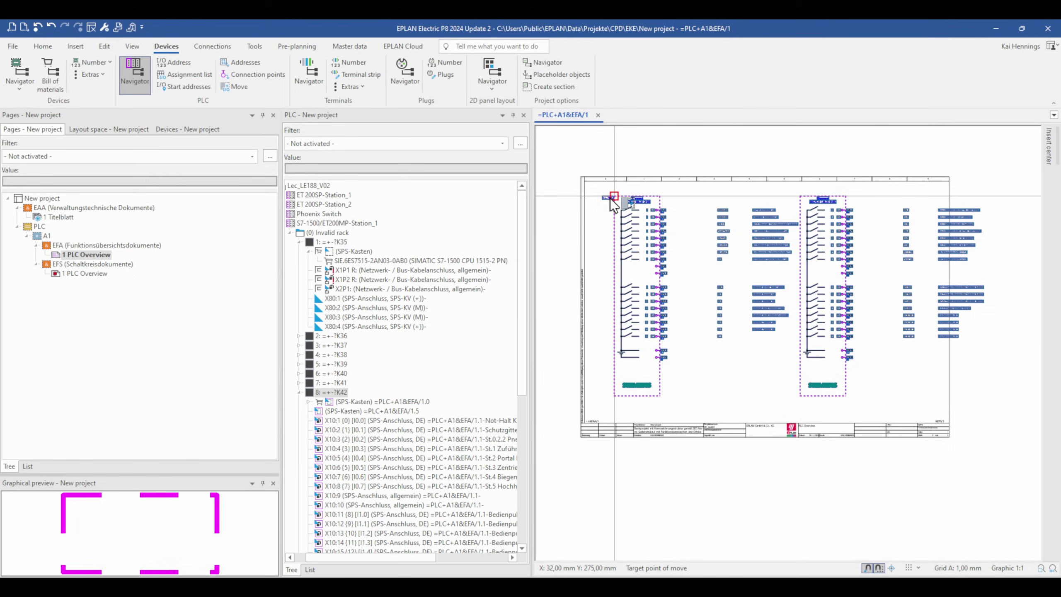
left_click(601, 197)
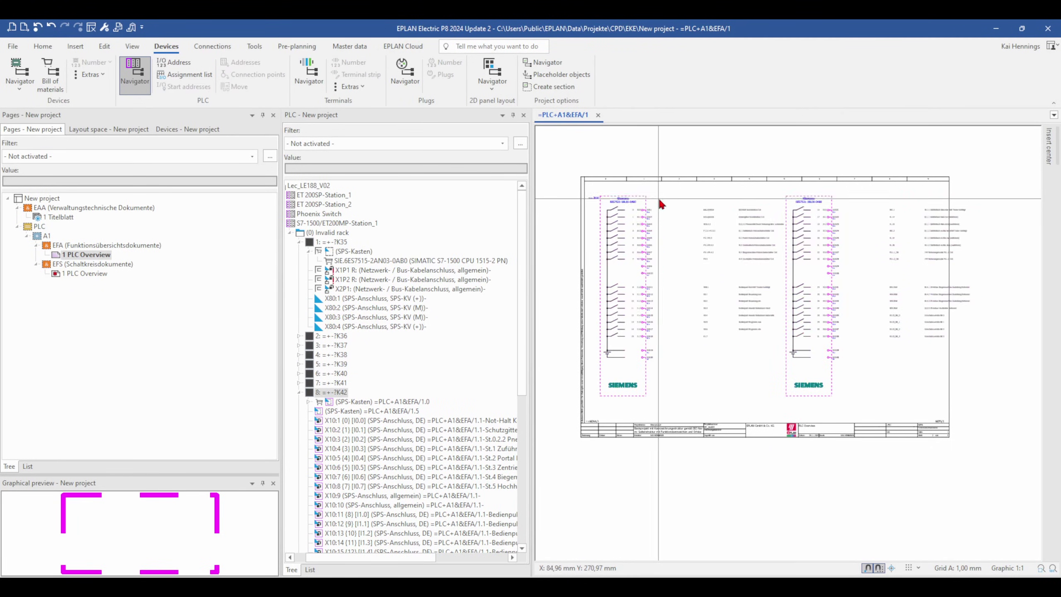
scroll(661, 203, "up", 5)
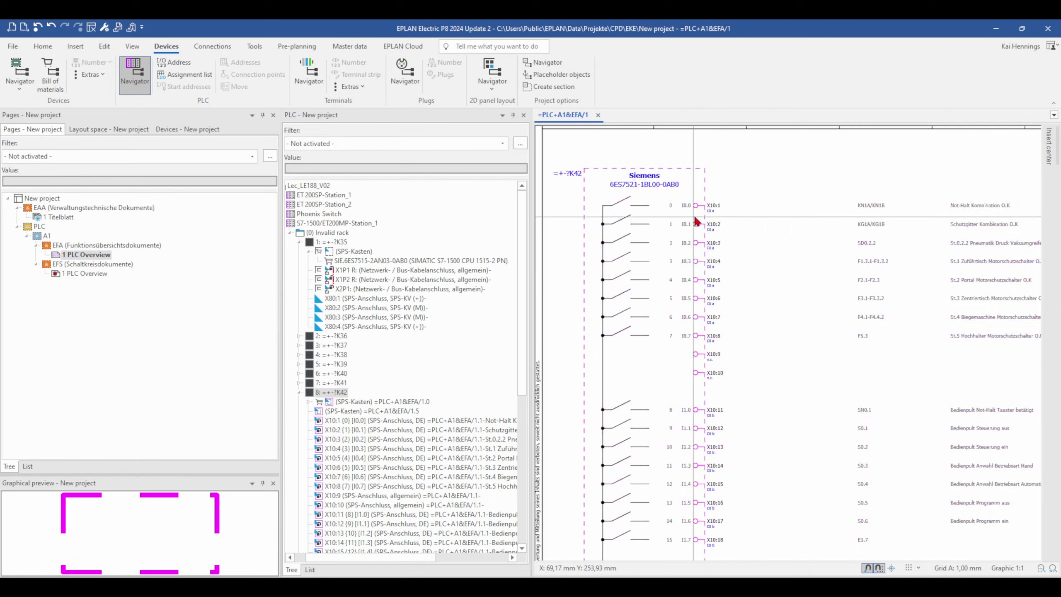
left_click(689, 214)
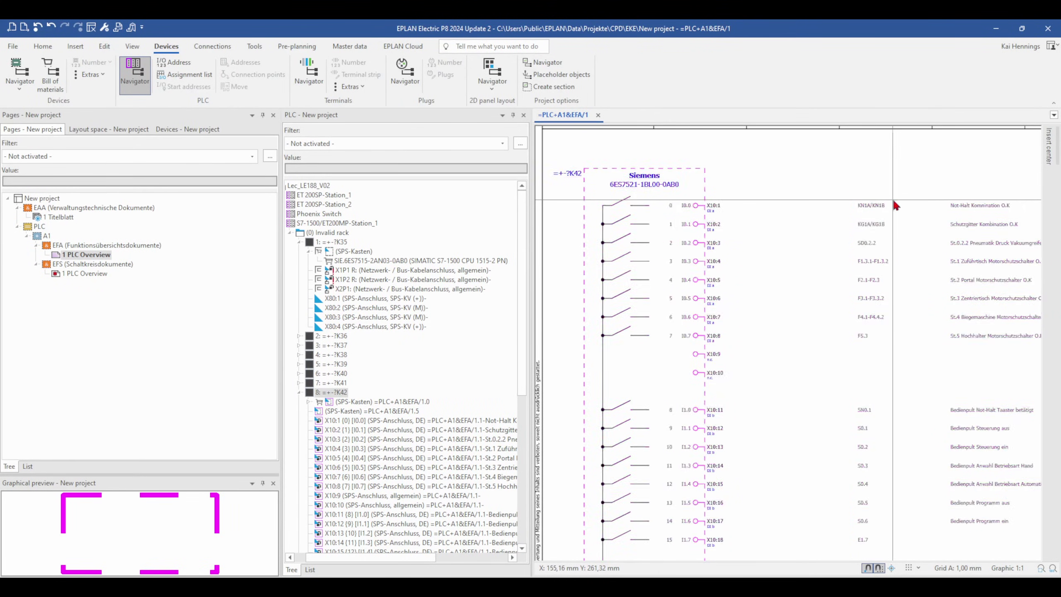
left_click(728, 175)
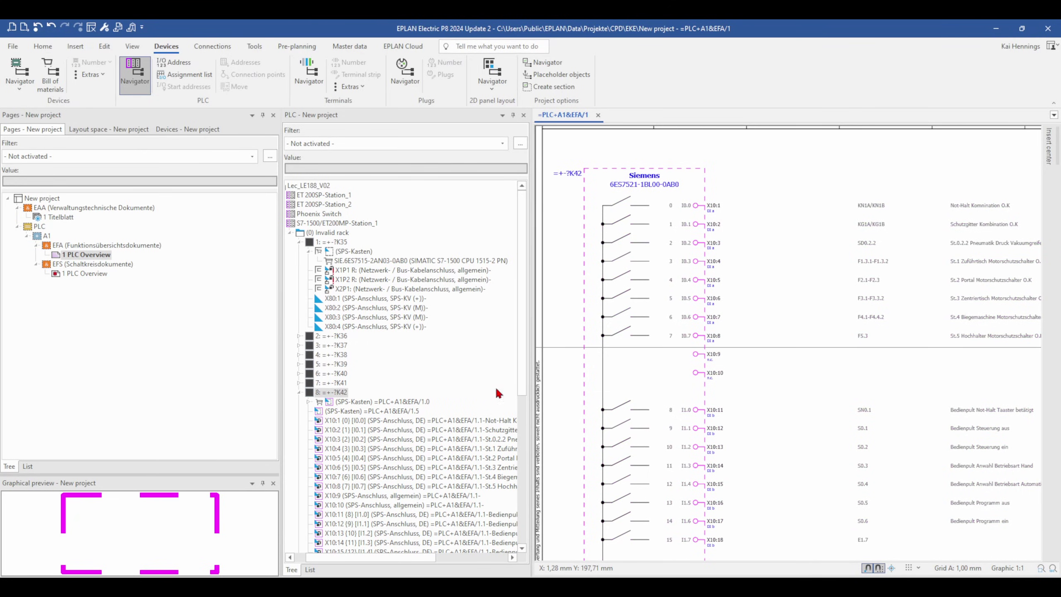
Place the K35 CPU, K36 TM PosInput 2 and K42 DI rack symbols side by side on the EFS sheet.
double_click(84, 274)
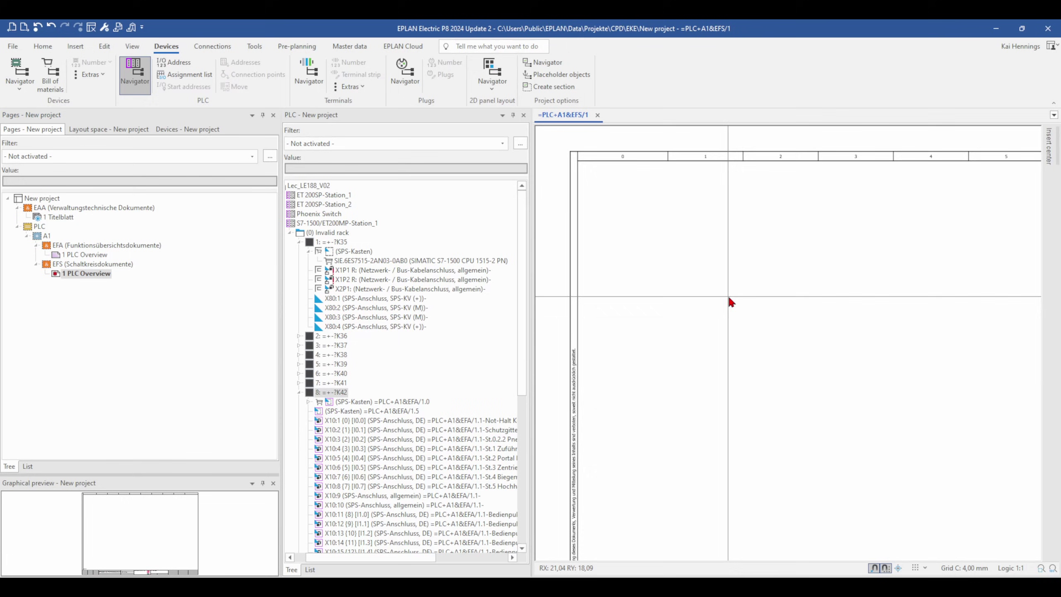
scroll(731, 302, "down", 1)
left_click_drag(320, 245, 669, 239)
left_click(668, 237)
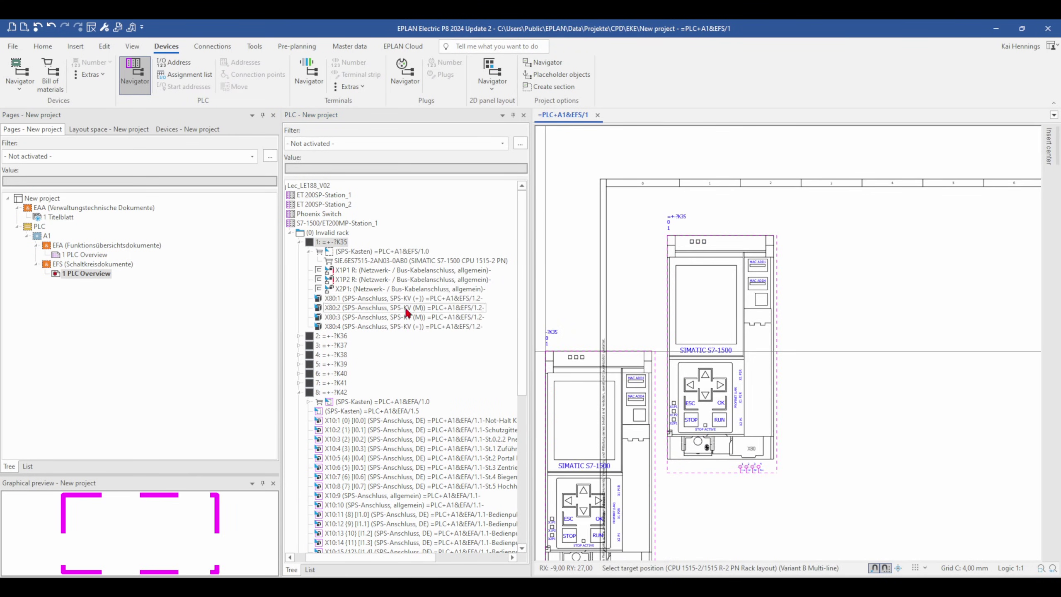
left_click(328, 337)
left_click_drag(327, 341, 778, 246)
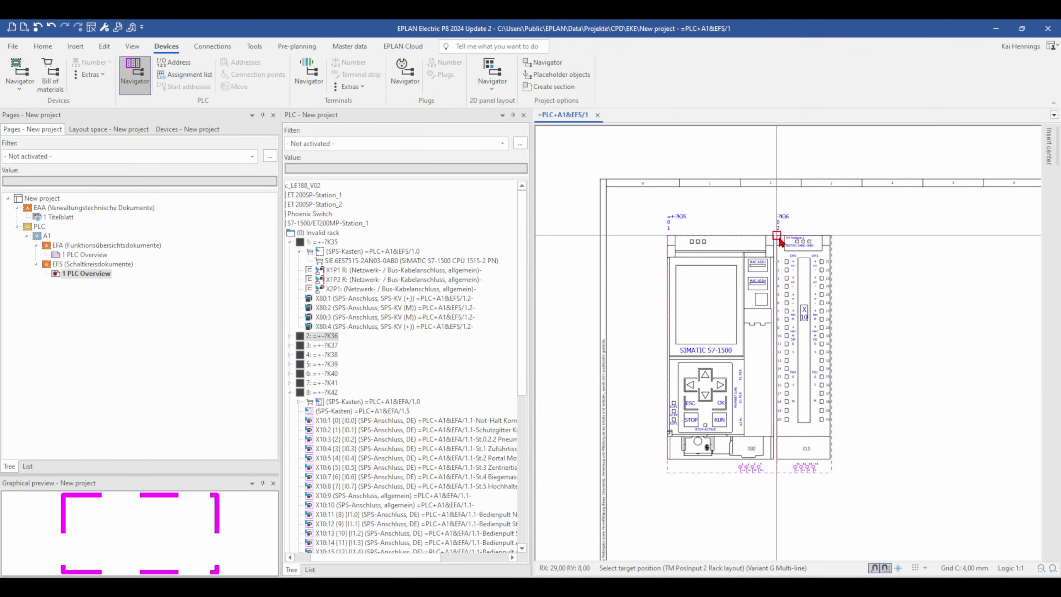
left_click(776, 235)
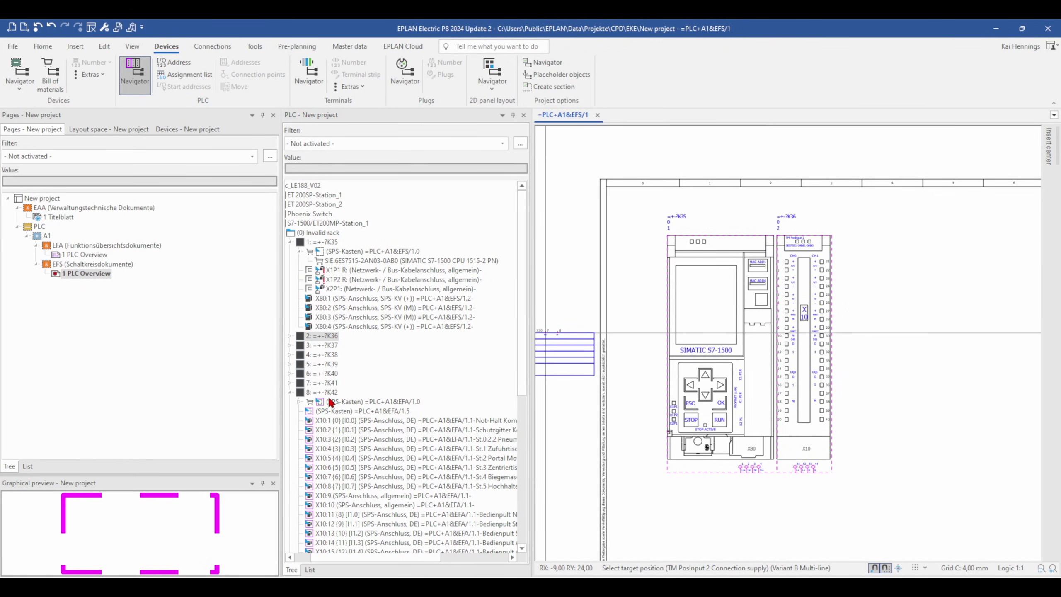
left_click_drag(328, 393, 911, 350)
scroll(911, 350, "down", 3)
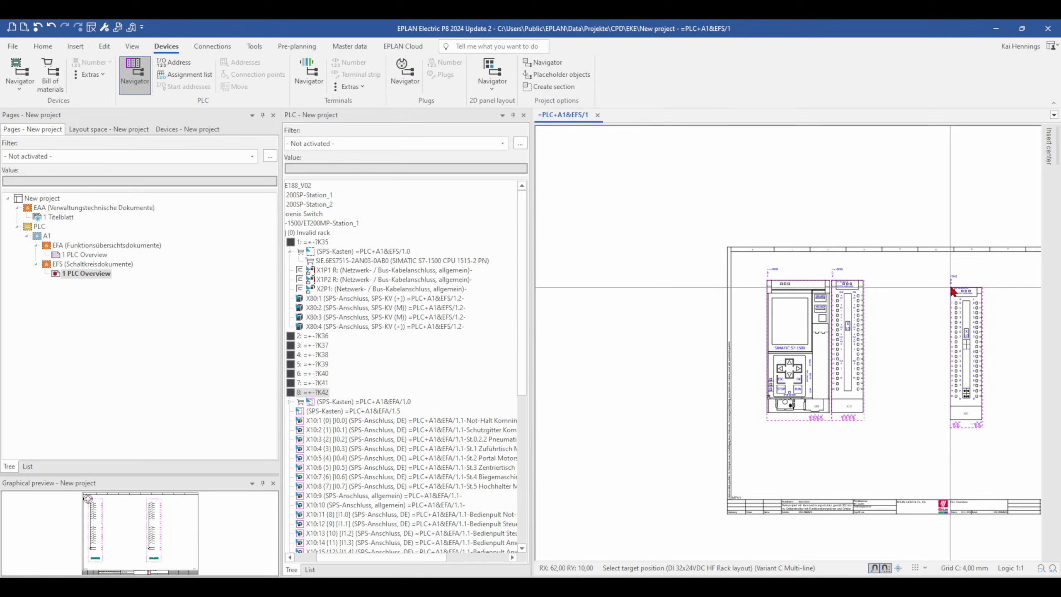
left_click(957, 280)
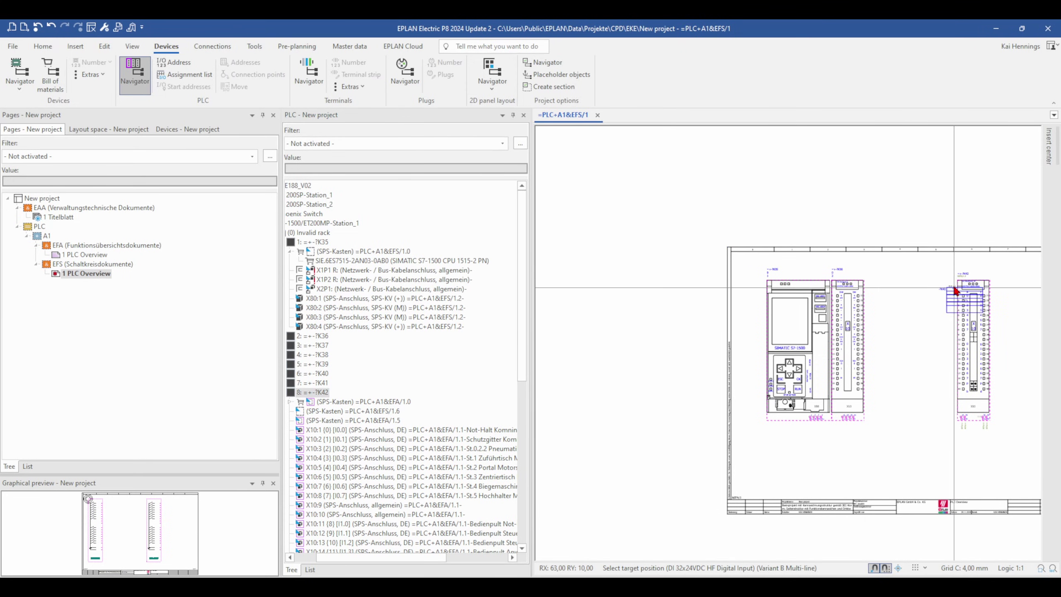
key("Escape")
middle_click_drag(933, 378, 796, 368)
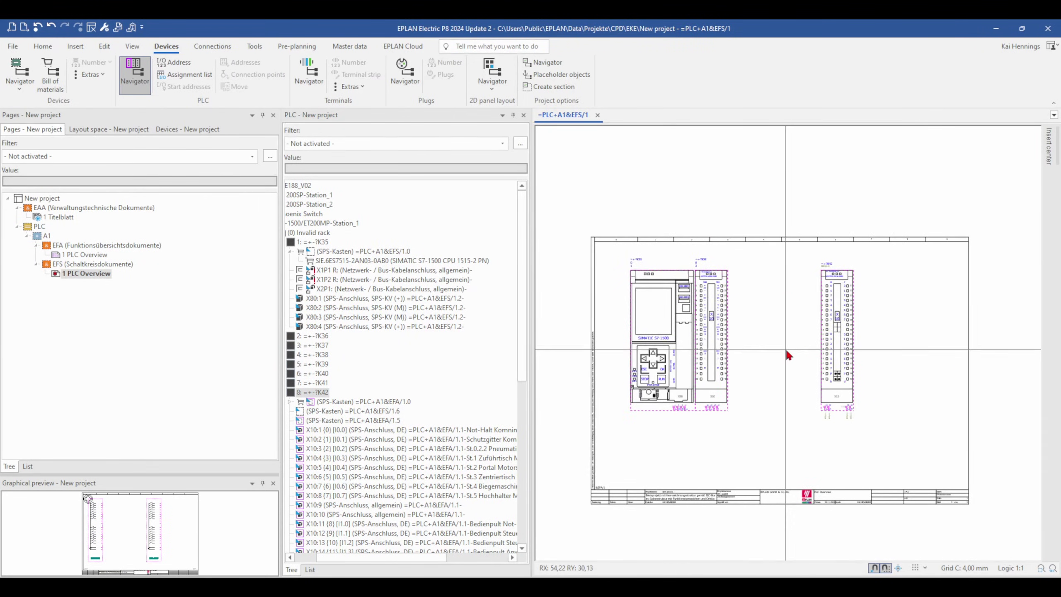
Add page =PLC+A1&EFS/2 after the overview with description changed to PLC Input.
left_click(82, 276)
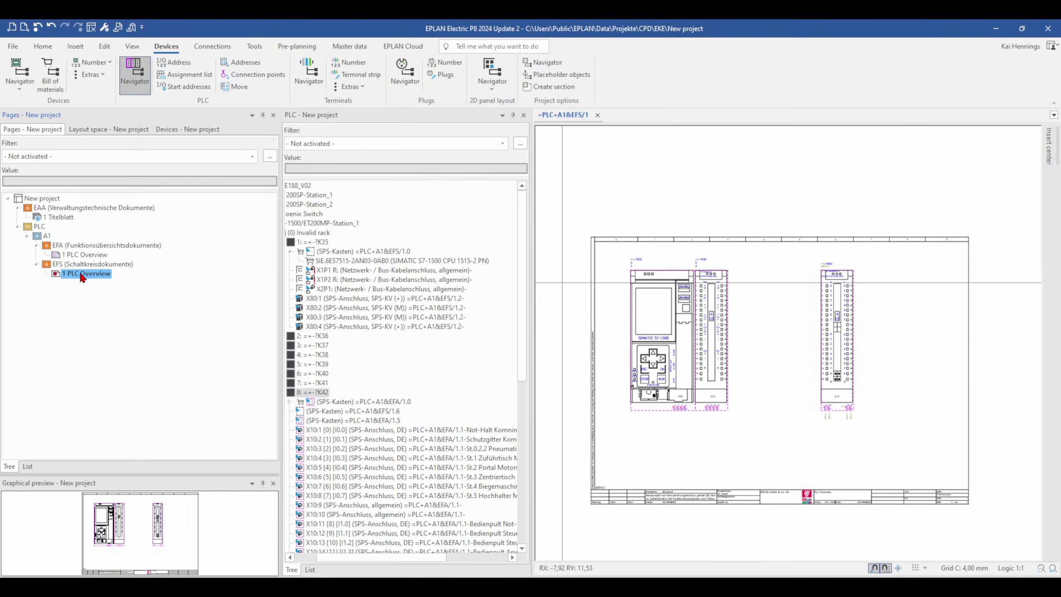
key("ctrl+n")
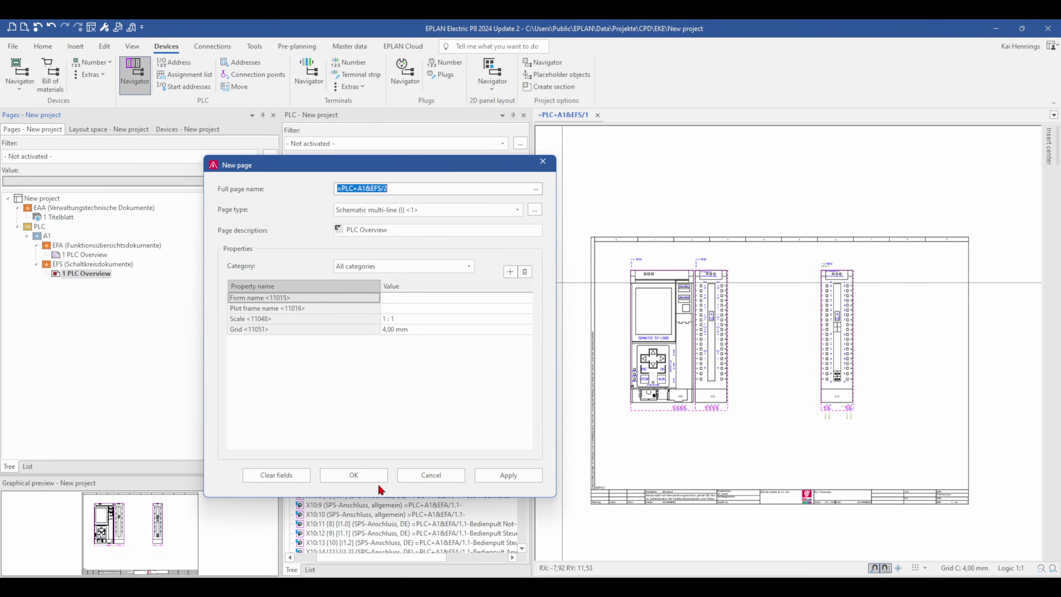
left_click_drag(404, 231, 364, 230)
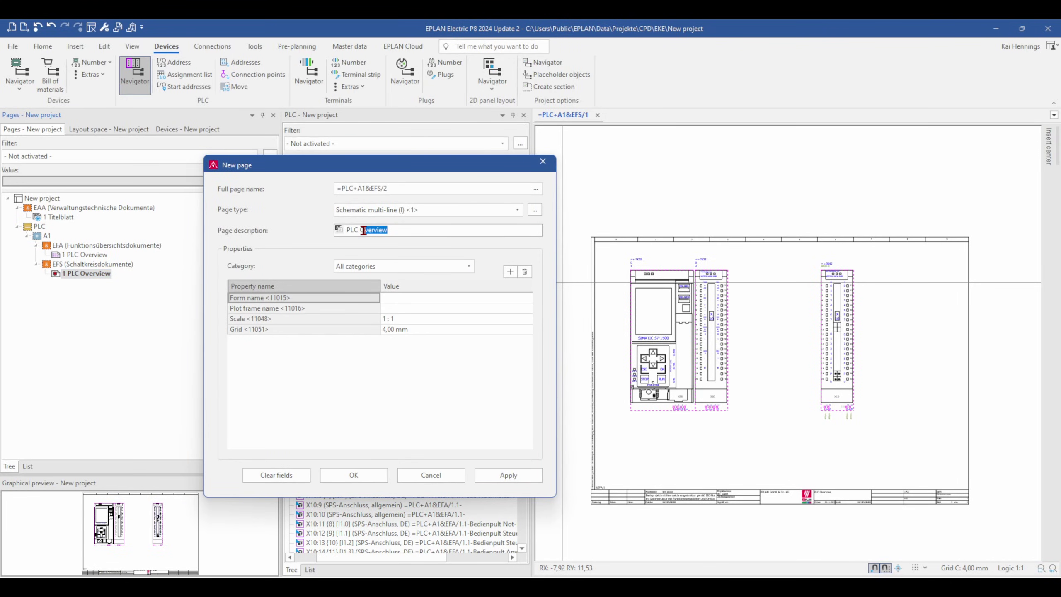
type("Input")
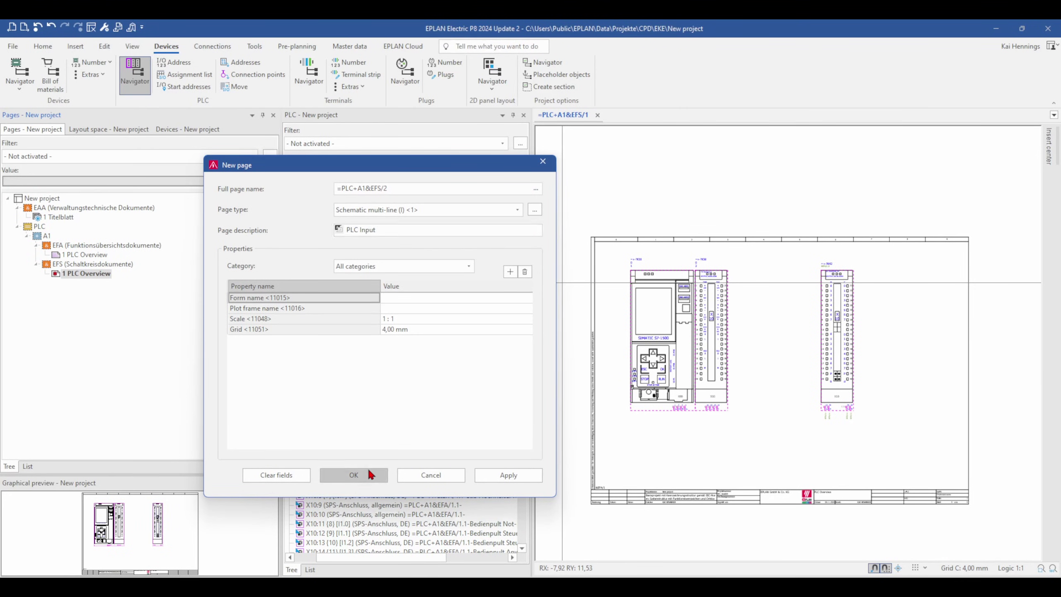
left_click(377, 474)
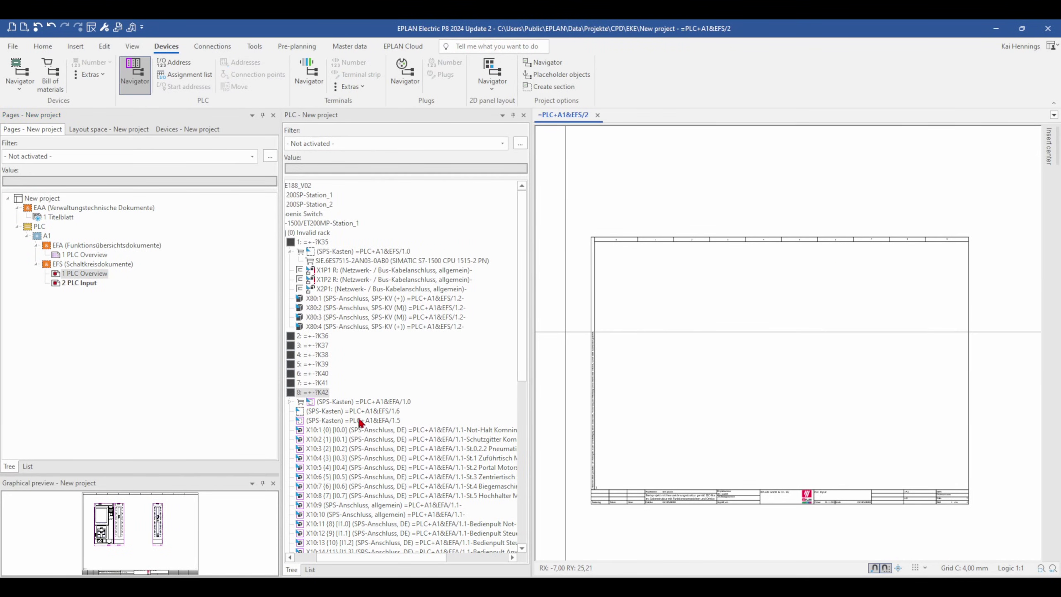
Drag input X10:1 (I0.0) onto the page and choose placement as individual functions.
left_click(336, 430)
left_click_drag(337, 433, 701, 297)
scroll(677, 330, "up", 3)
scroll(676, 327, "up", 2)
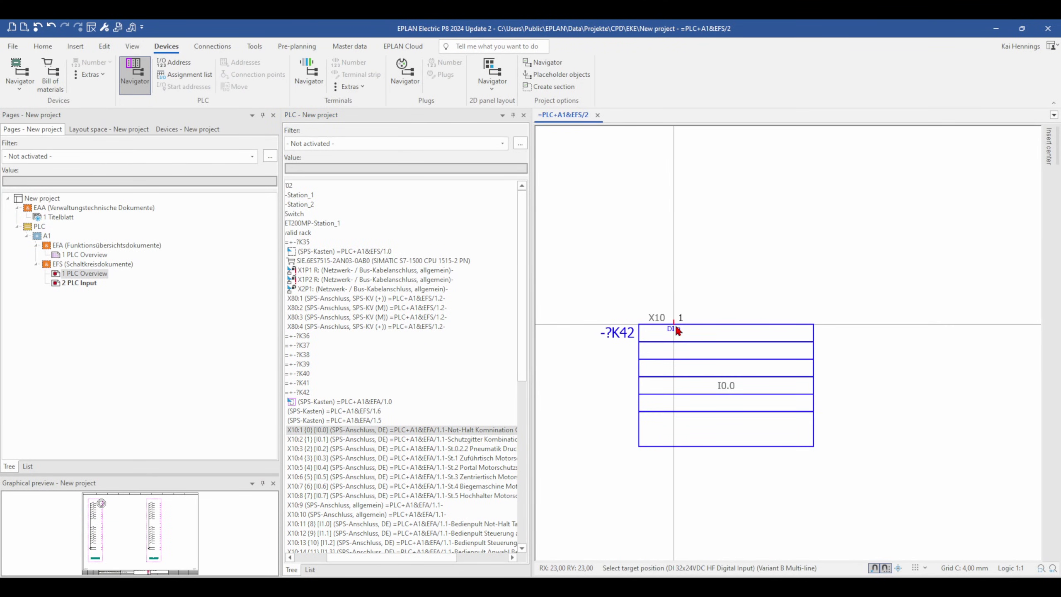
scroll(677, 329, "down", 3)
left_click(676, 329)
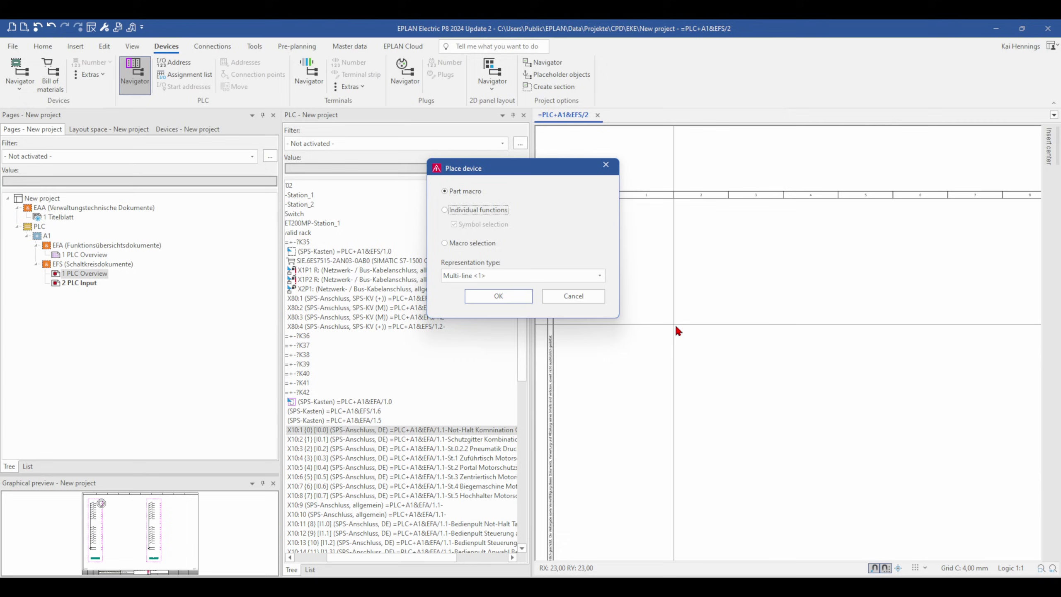
left_click(481, 210)
left_click(480, 295)
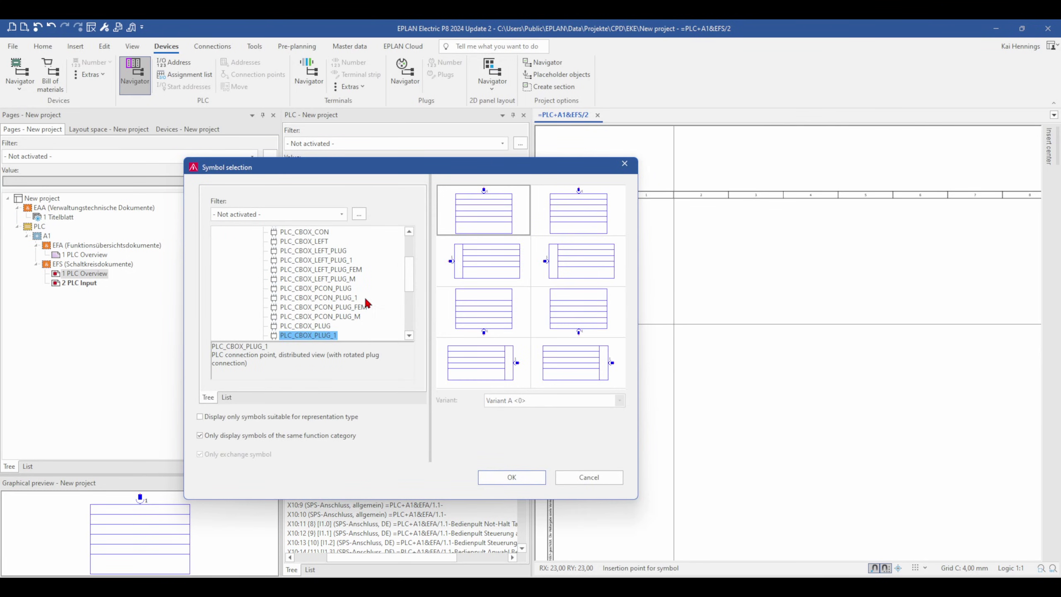
Place X10:1 as a single PLC connection-point symbol and select it.
scroll(412, 285, "up", 2)
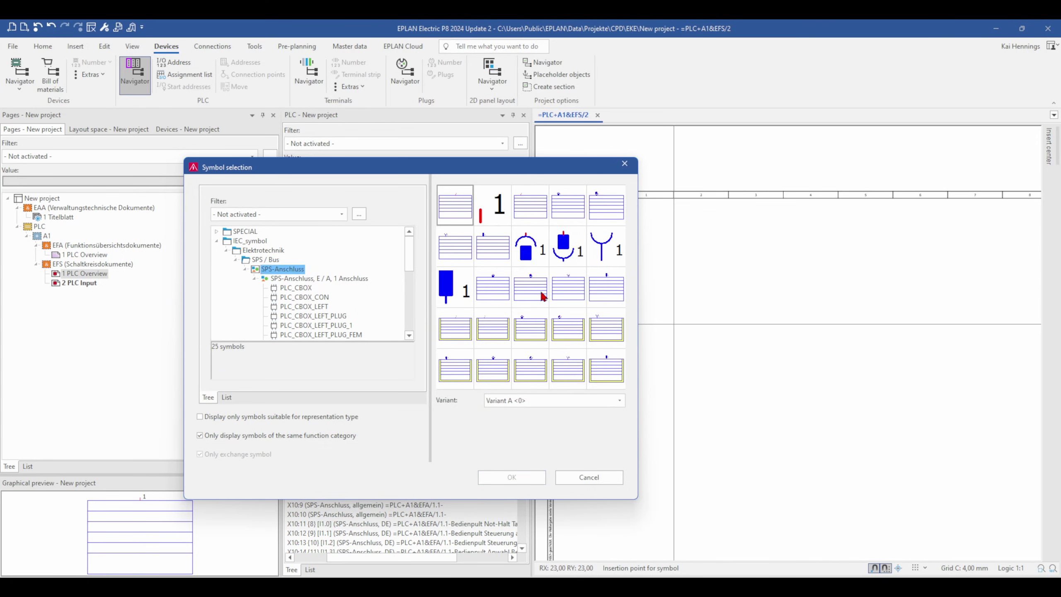
left_click(541, 292)
left_click(510, 481)
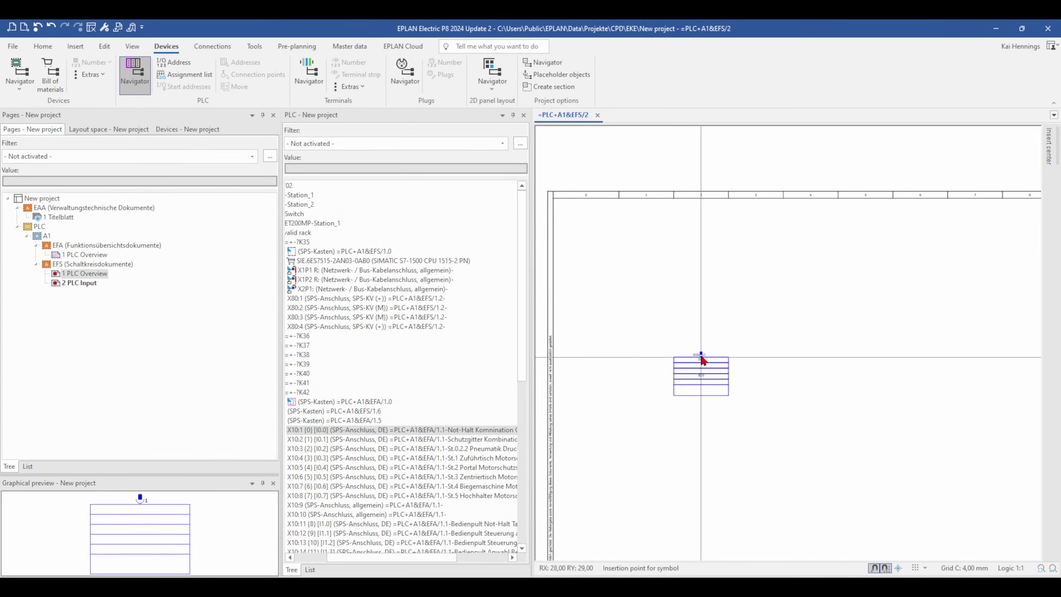
left_click(696, 358)
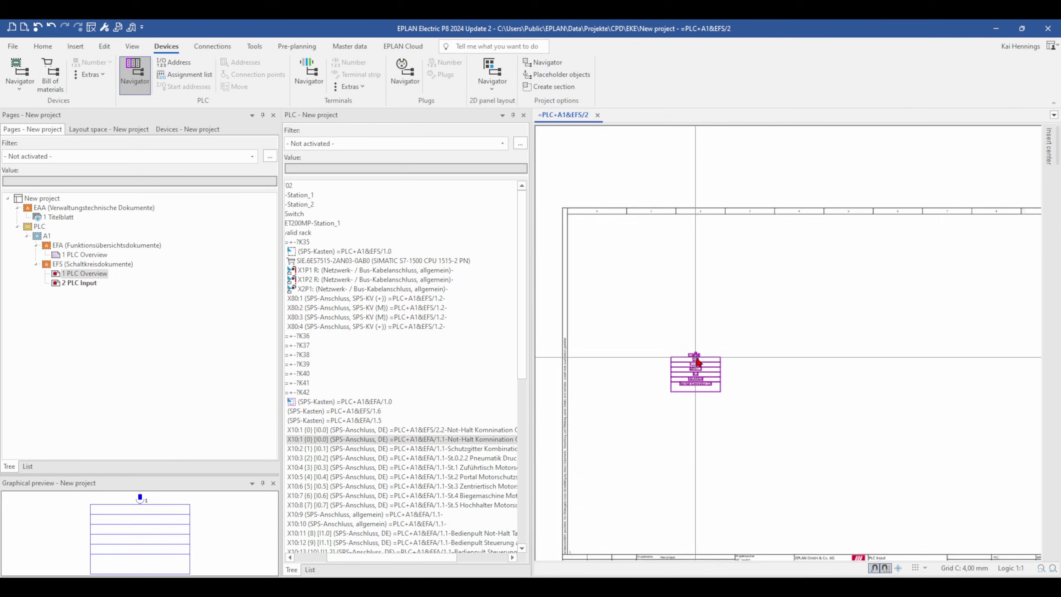
scroll(697, 363, "down", 2)
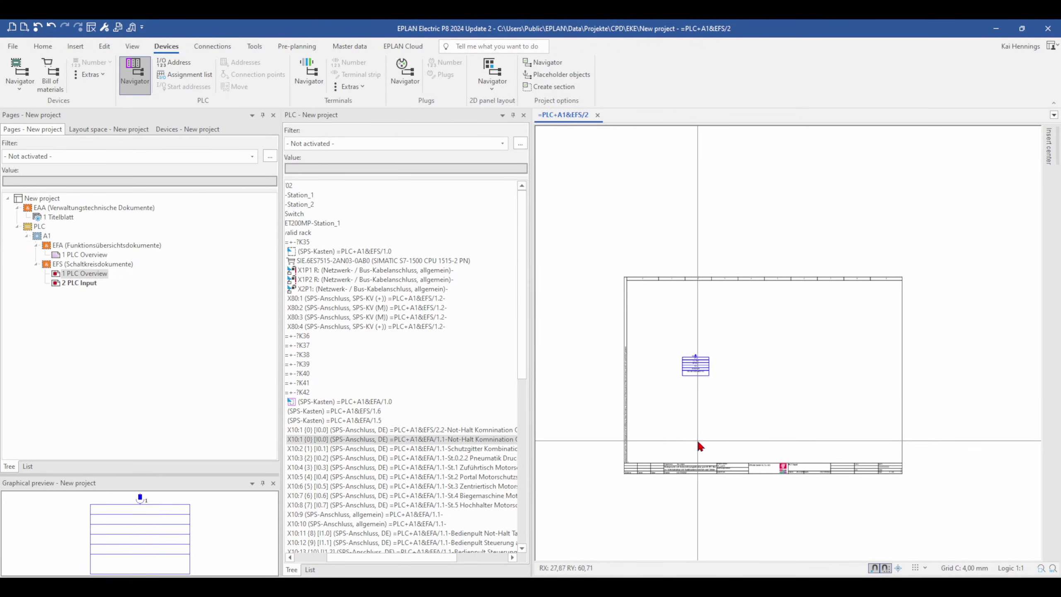
scroll(698, 445, "up", 3)
scroll(704, 257, "up", 4)
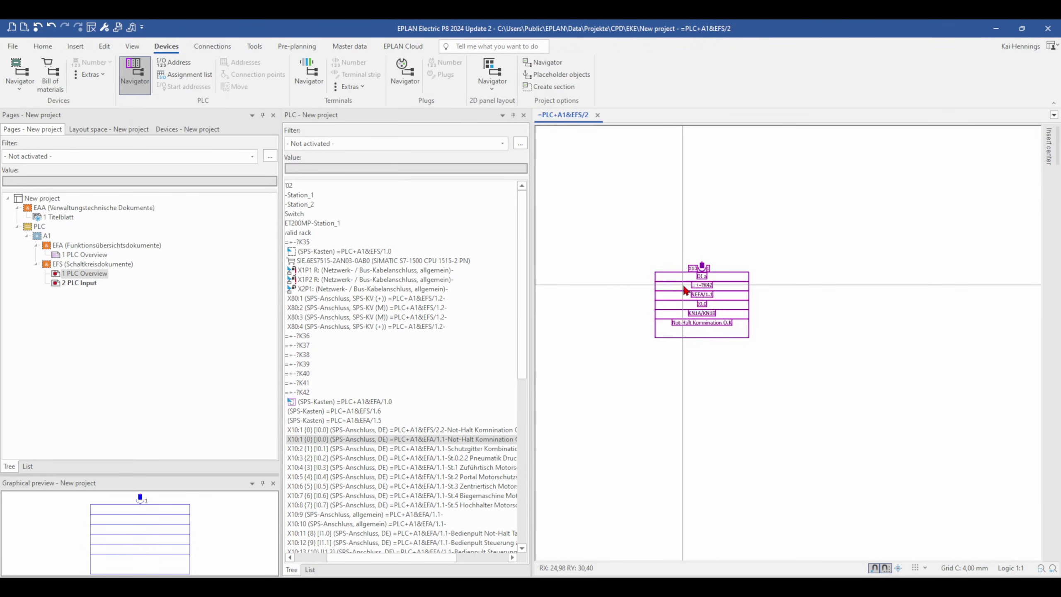
left_click(716, 348)
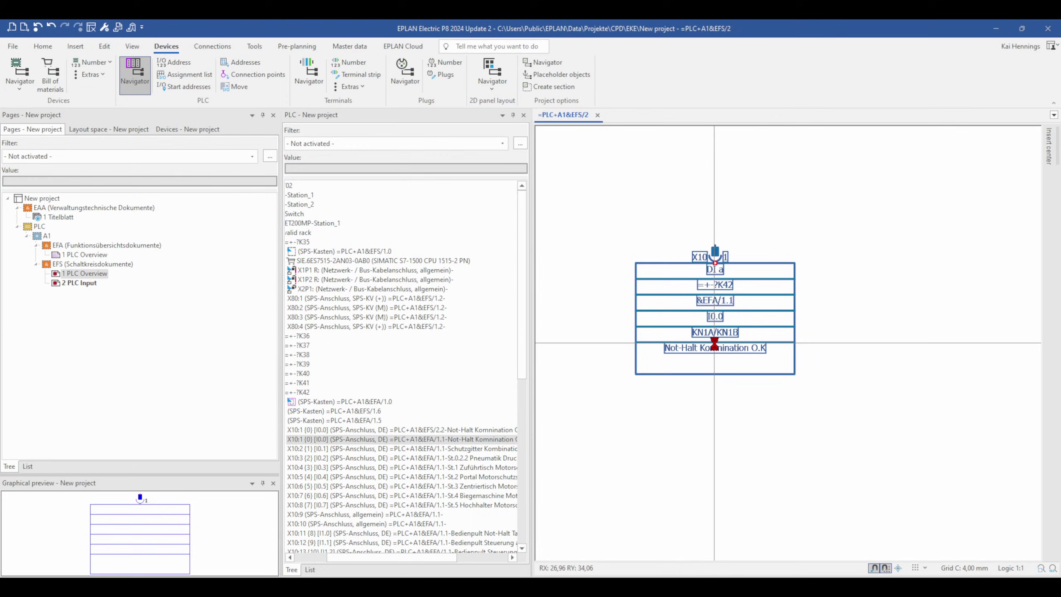
Insert '1' after Not-Halt so the input's function text reads Not-Halt 1 Kommination O.K.
double_click(714, 339)
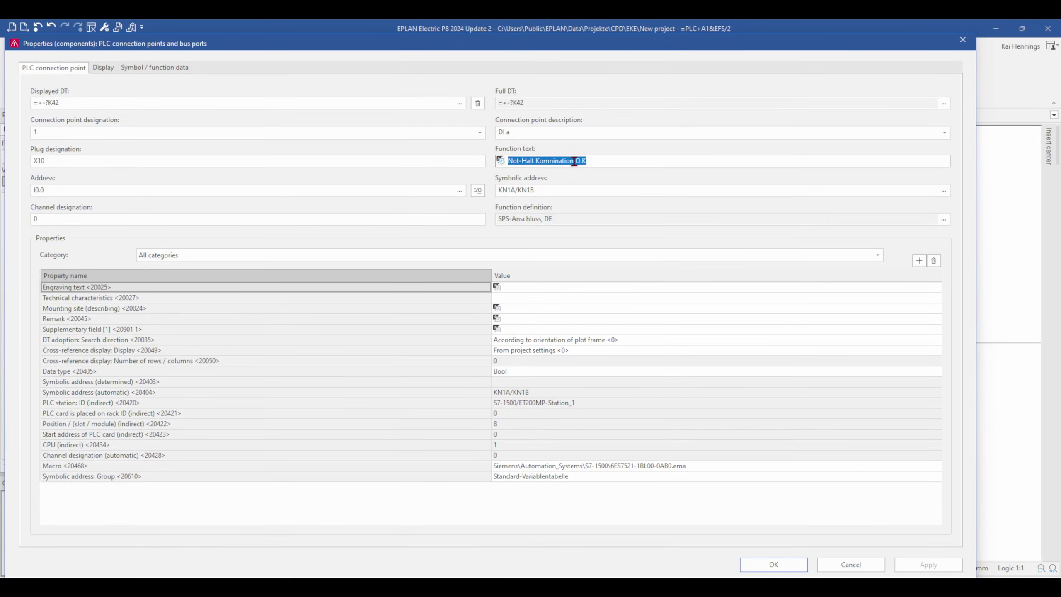
left_click(535, 161)
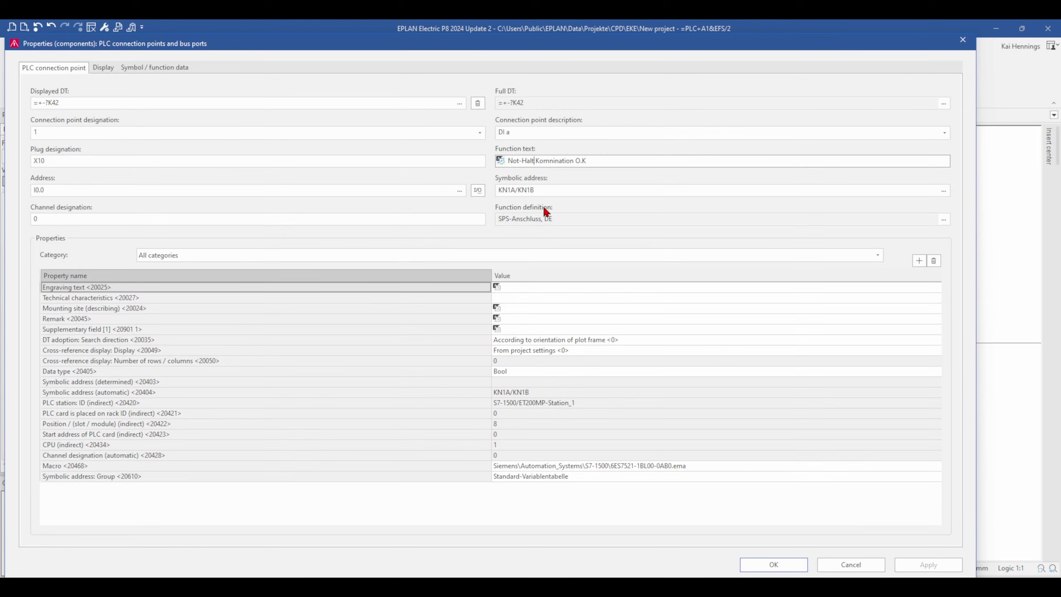
type("1")
left_click(769, 566)
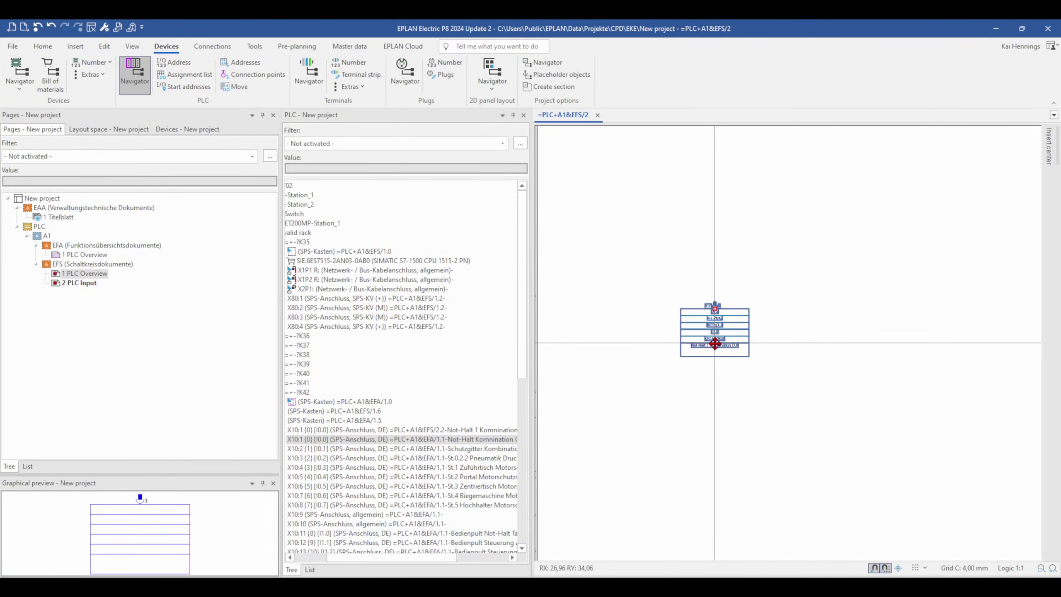
Narrow the pages panel, widen the PLC navigator, and select the Lec_LE188_V02 project node.
left_click(724, 280)
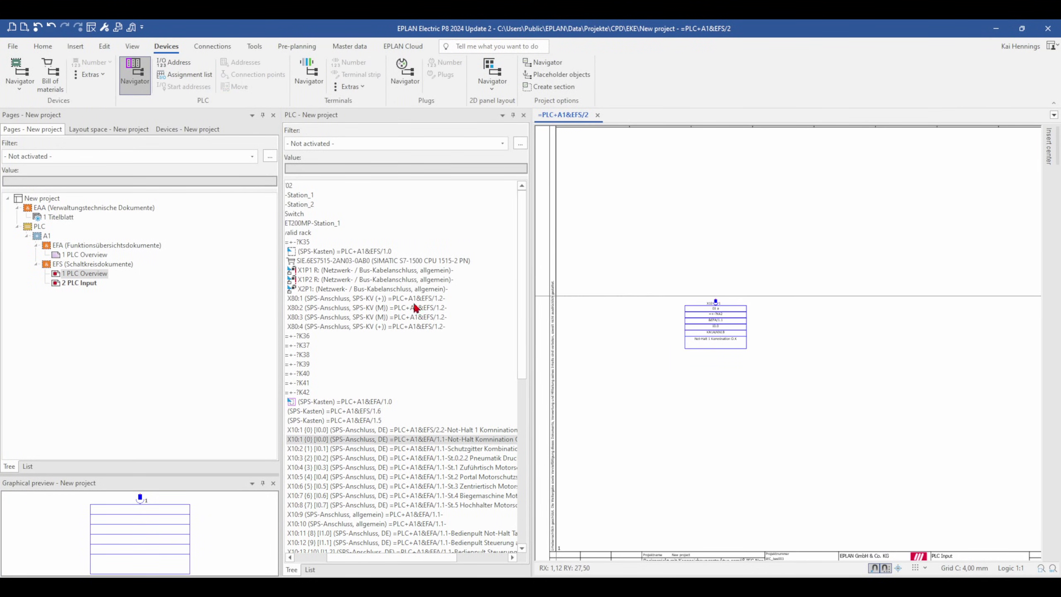
left_click_drag(280, 352, 188, 348)
scroll(606, 398, "down", 2)
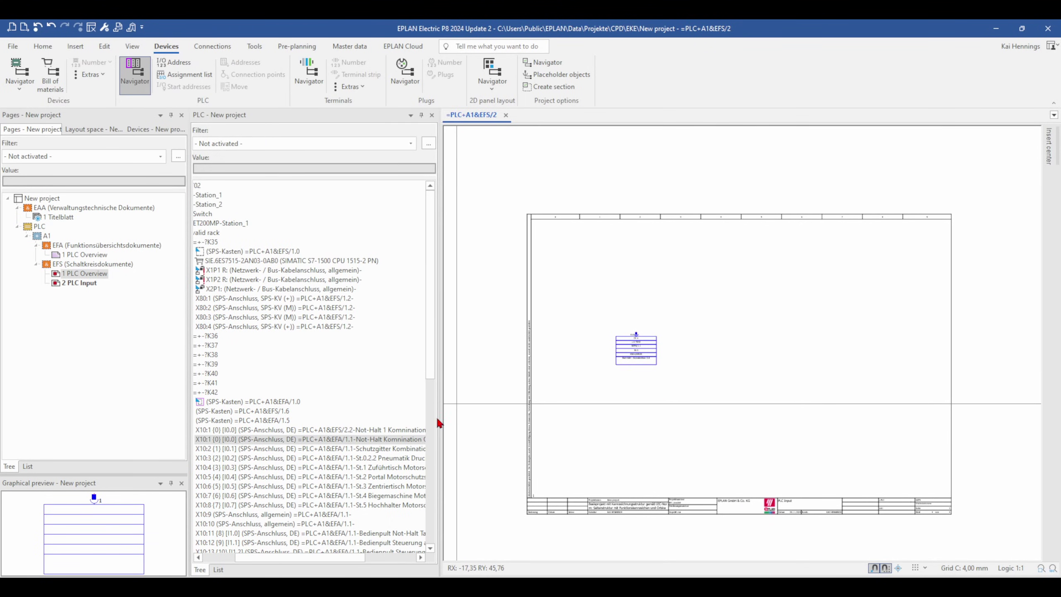
left_click_drag(439, 423, 524, 415)
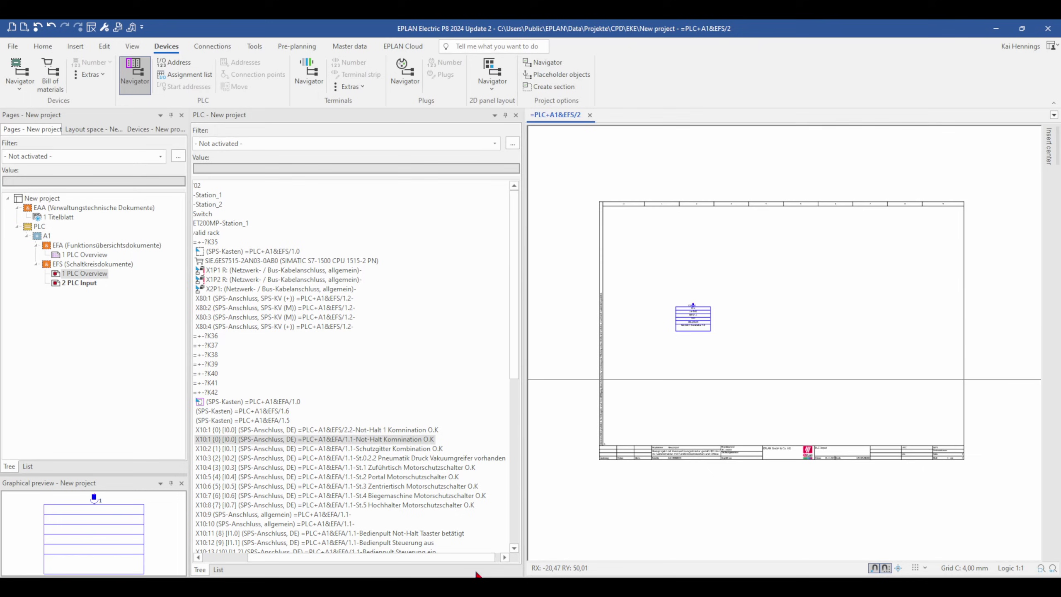
left_click_drag(351, 557, 306, 557)
left_click(251, 186)
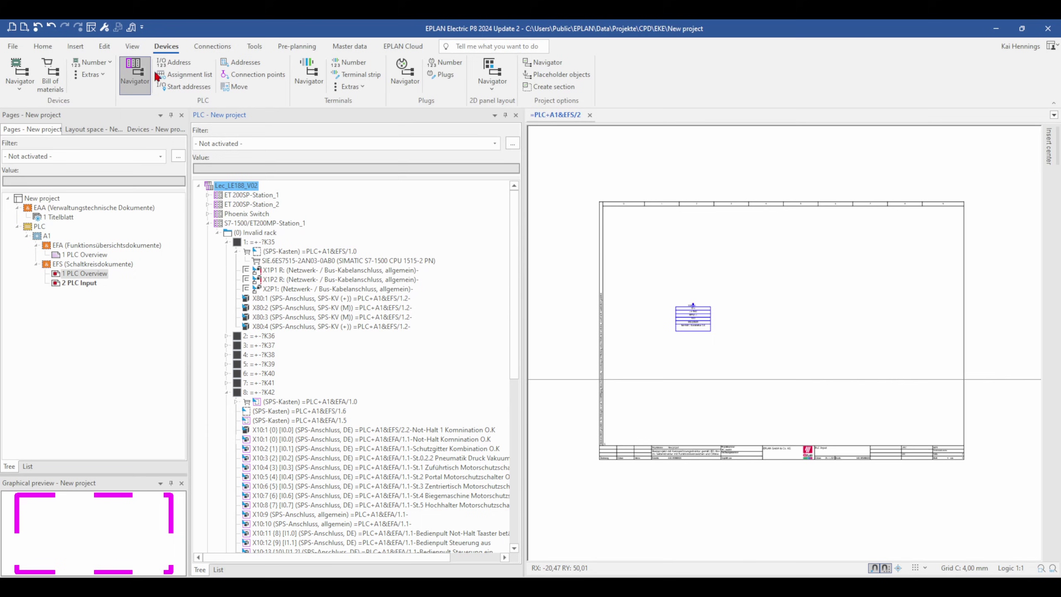
Open the PLC assignment list, check the I0.0 row, and start exporting for the whole CPU.
left_click(198, 79)
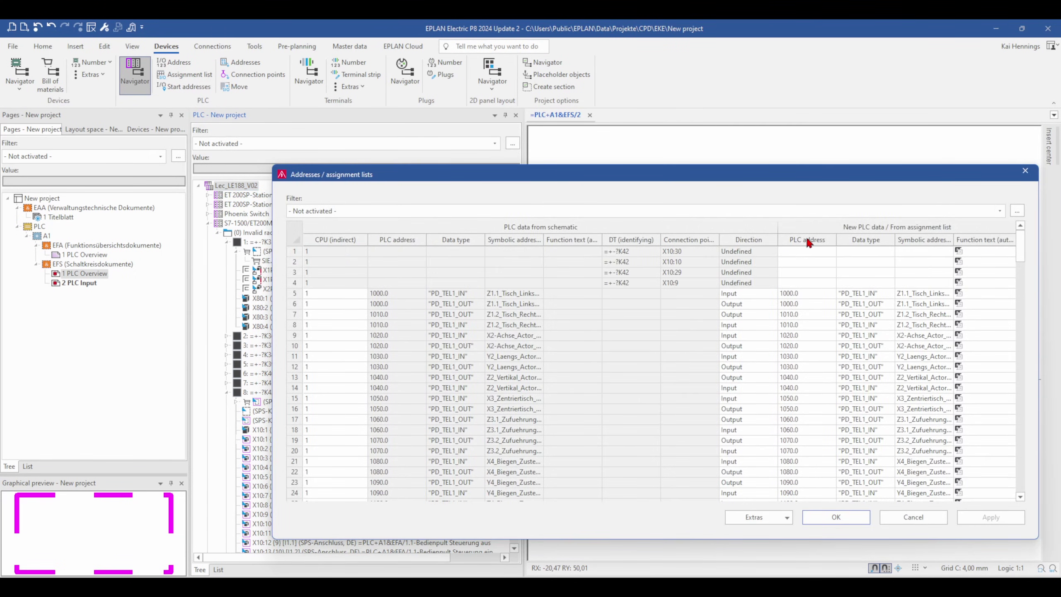
scroll(817, 341, "down", 15)
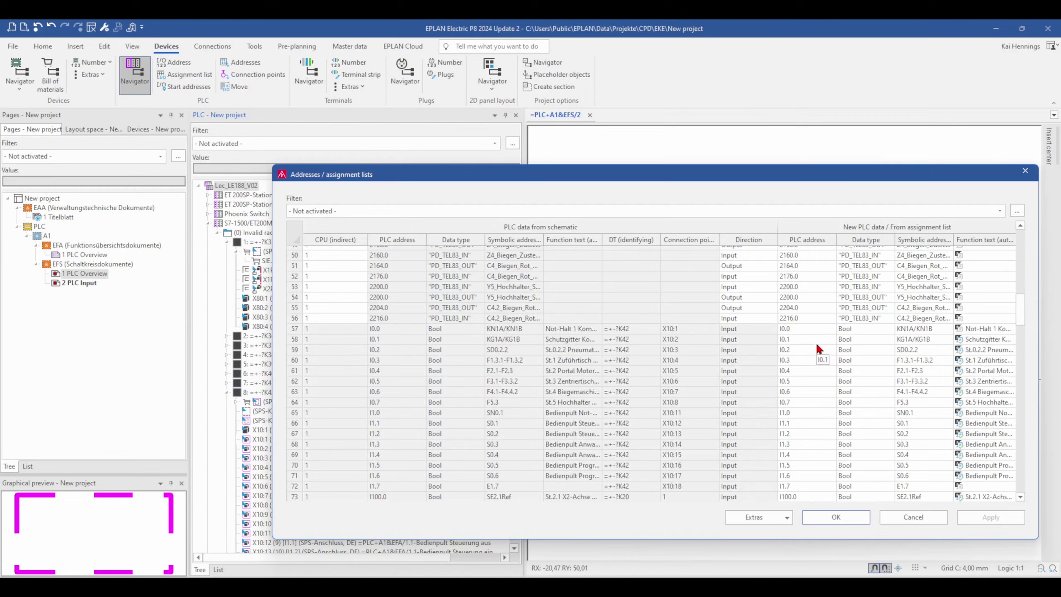
left_click(797, 329)
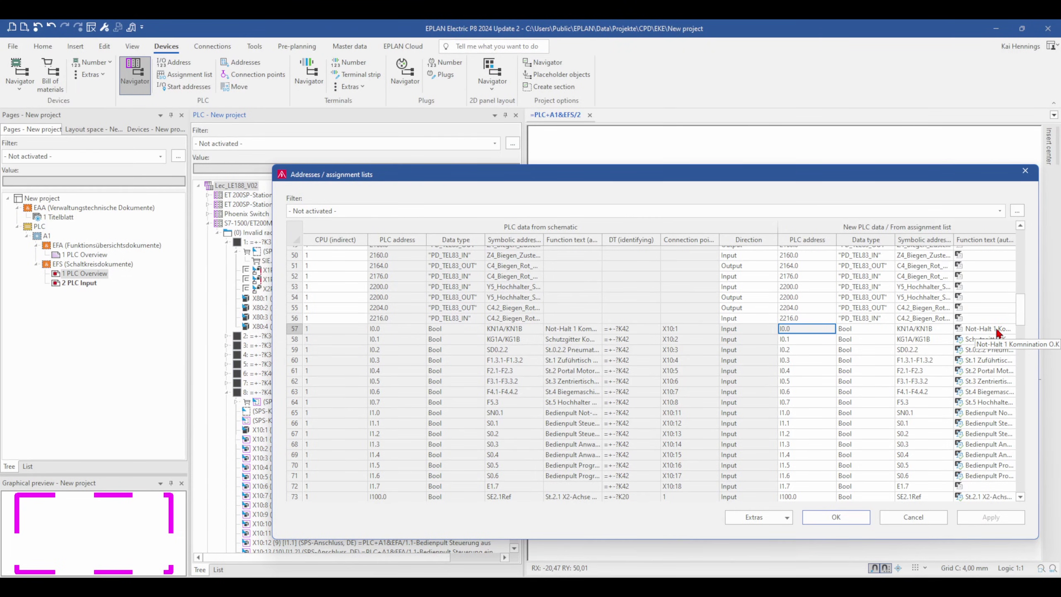
left_click(786, 517)
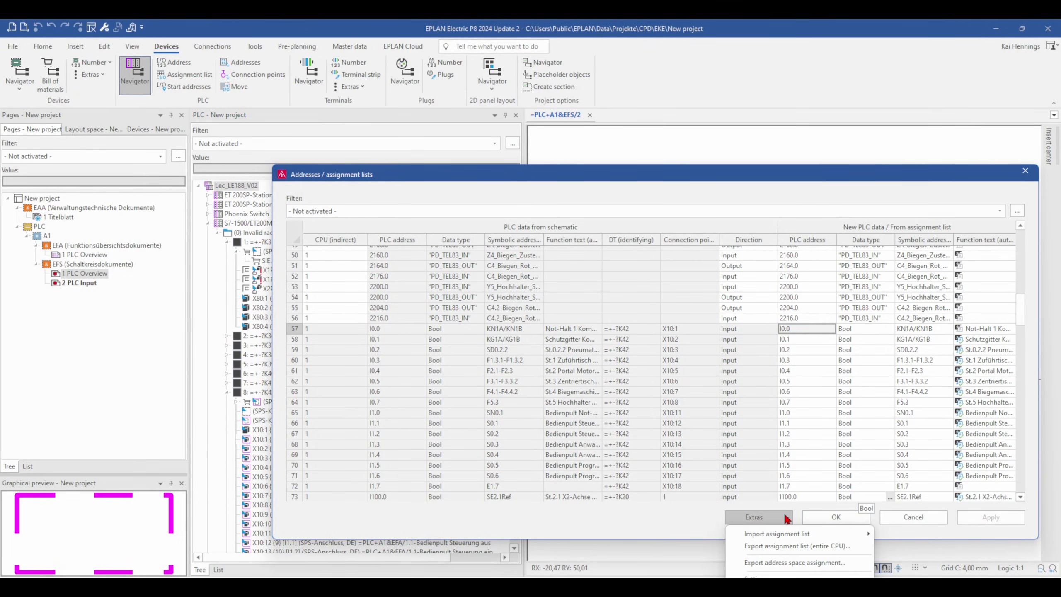
left_click(778, 547)
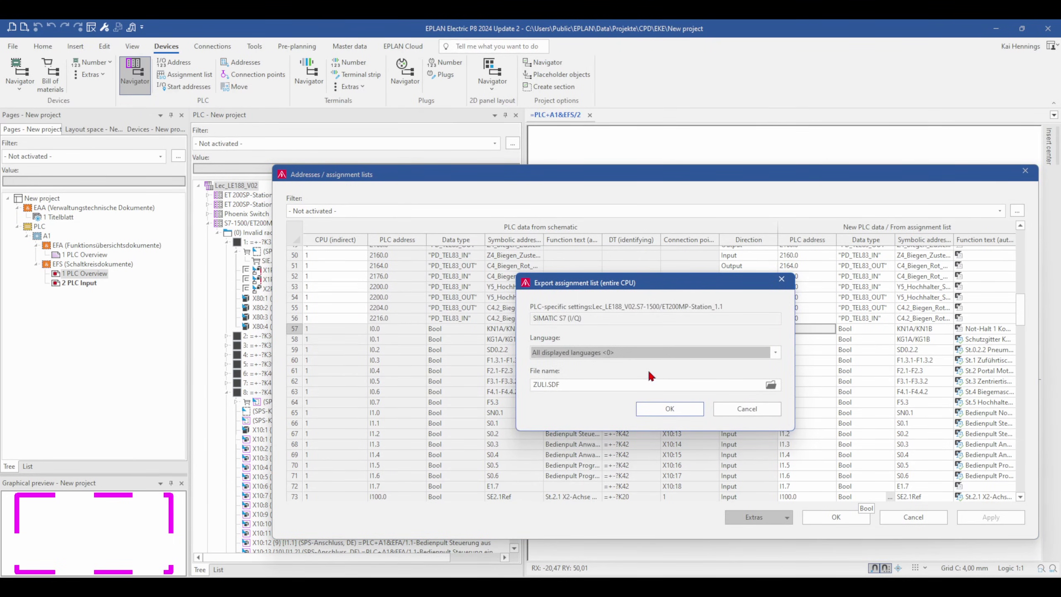
Save the export to the Desktop as ZULI_YouTube.SDF and confirm.
key("Tab")
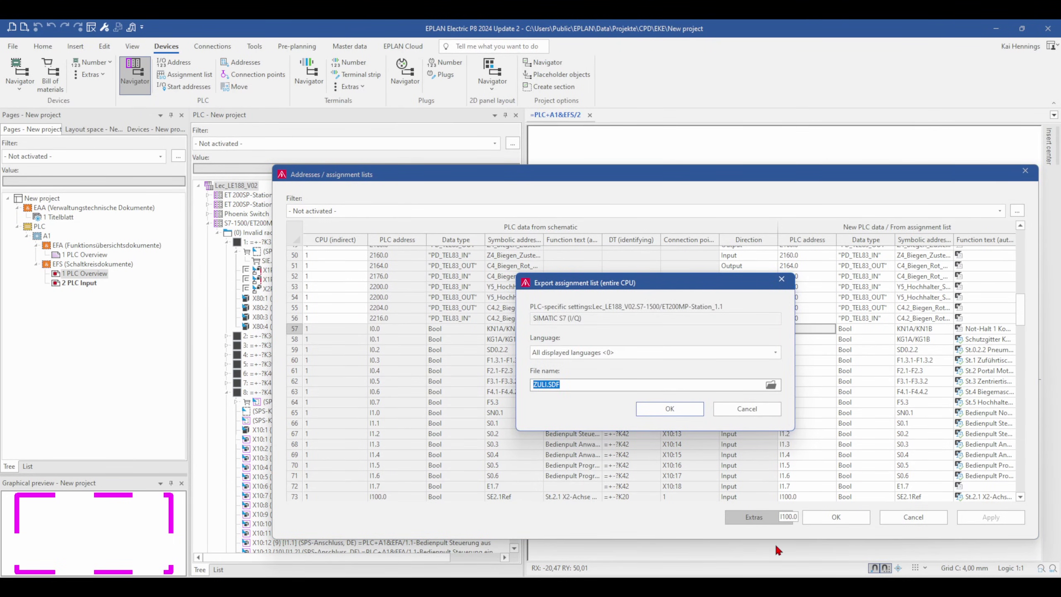
left_click(771, 385)
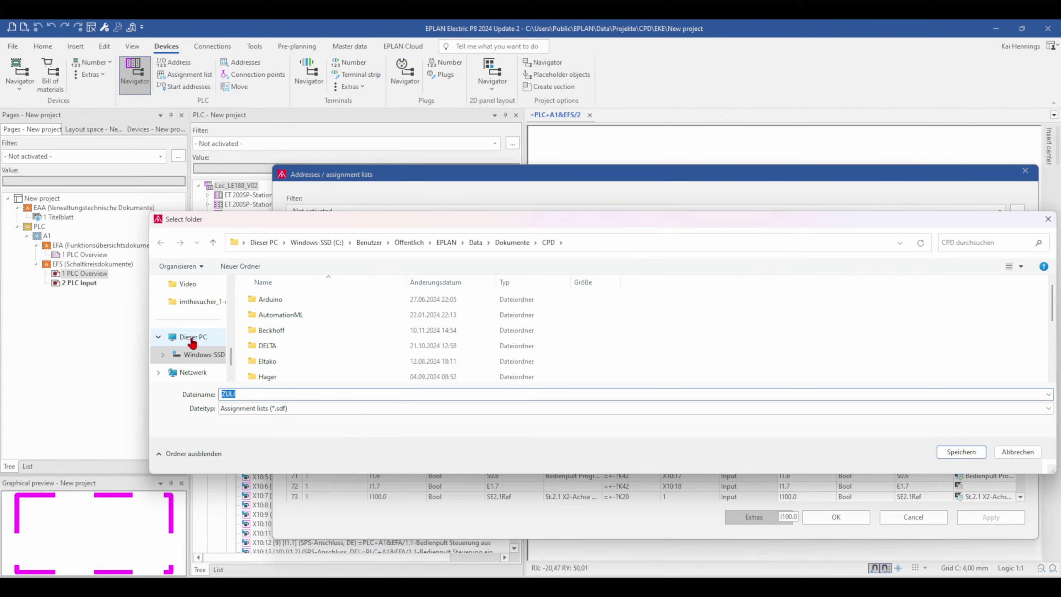
left_click_drag(234, 362, 236, 314)
left_click(199, 325)
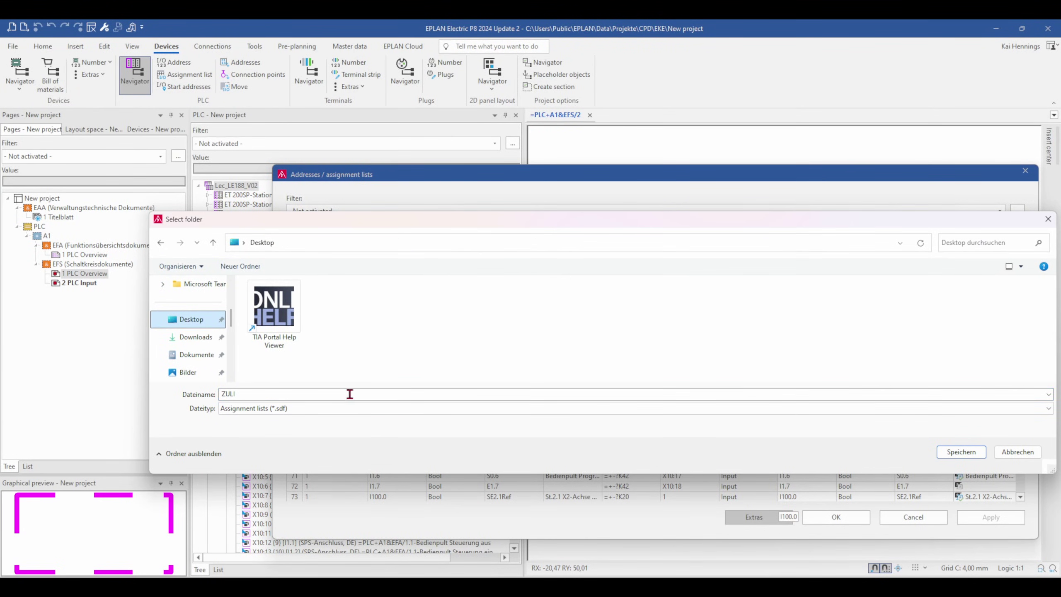
left_click(242, 394)
left_click(246, 394)
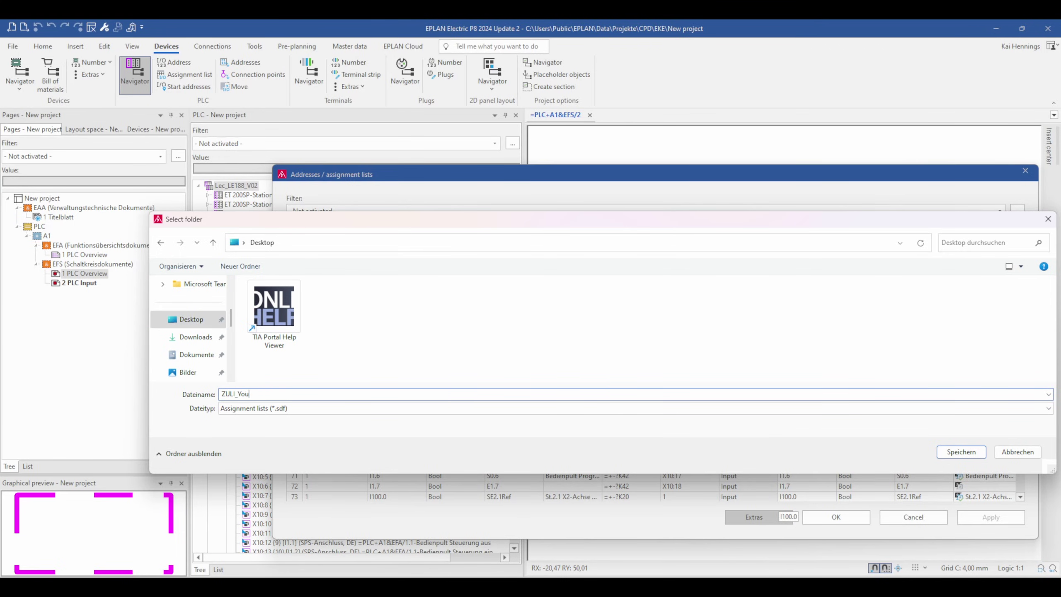
left_click(252, 411)
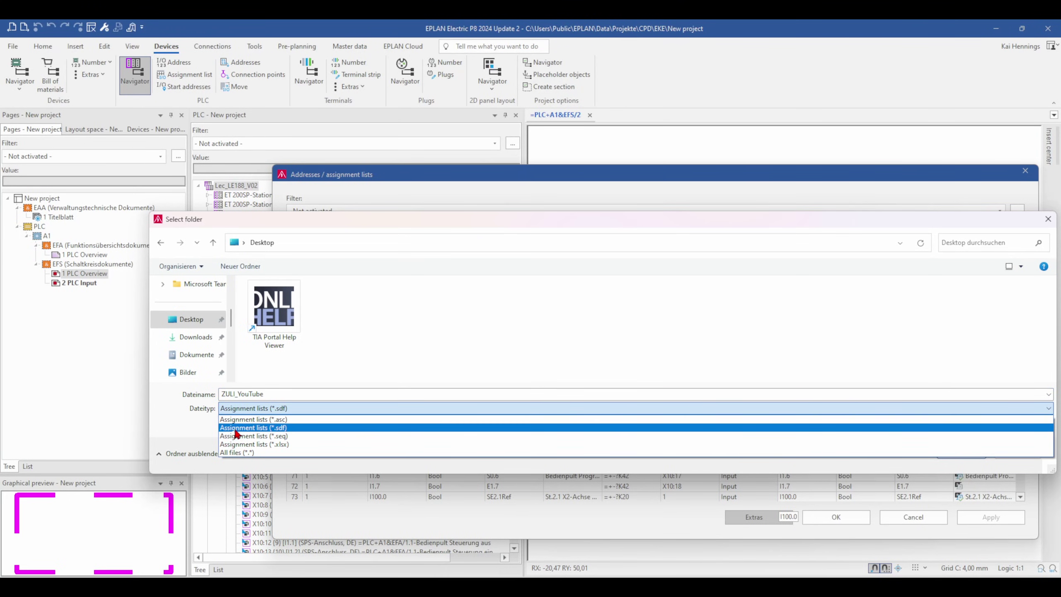
left_click(172, 427)
left_click(961, 451)
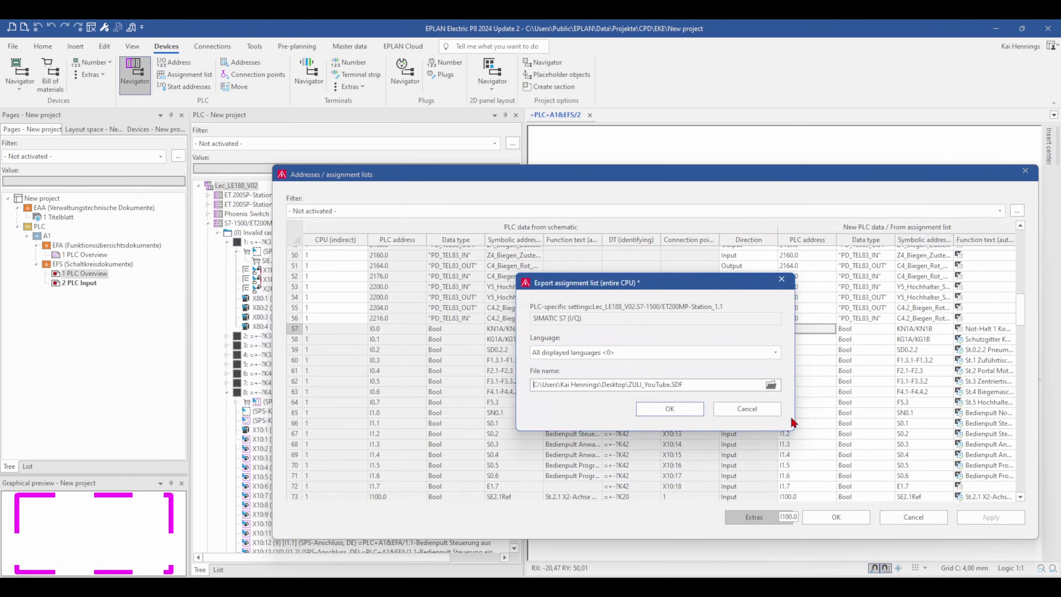
left_click(664, 408)
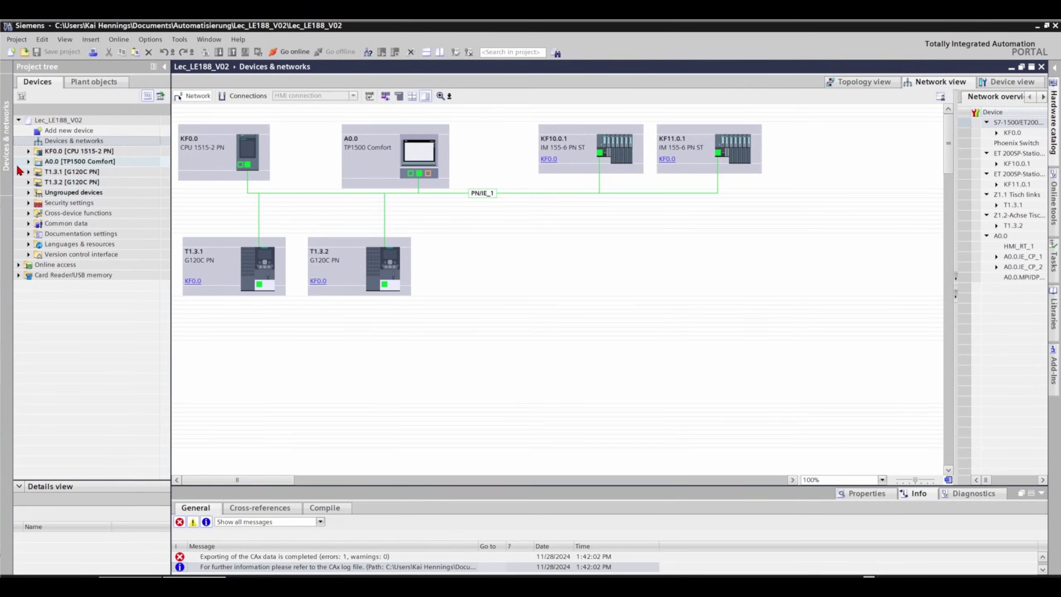
Open the 'Show all tags' table under the CPU 1515-2 PN's PLC tags.
left_click(28, 151)
left_click(40, 225)
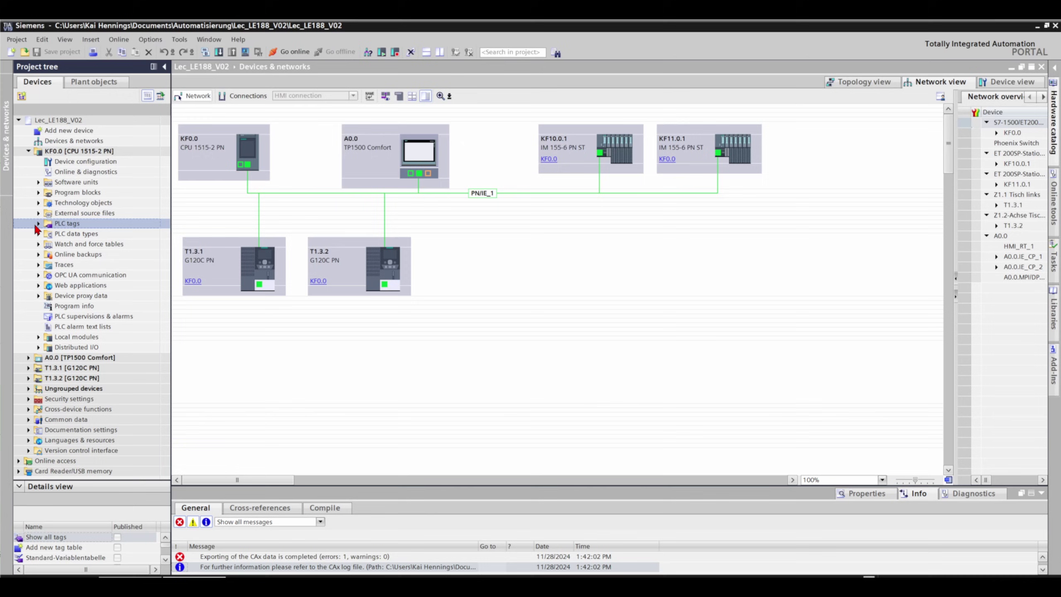
left_click(39, 224)
left_click(82, 235)
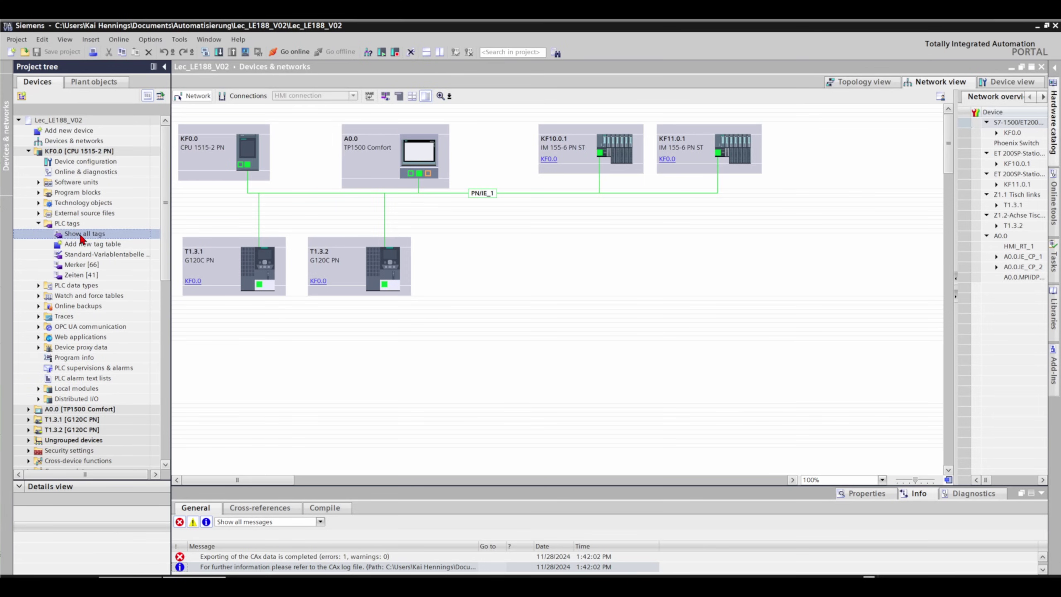
double_click(82, 235)
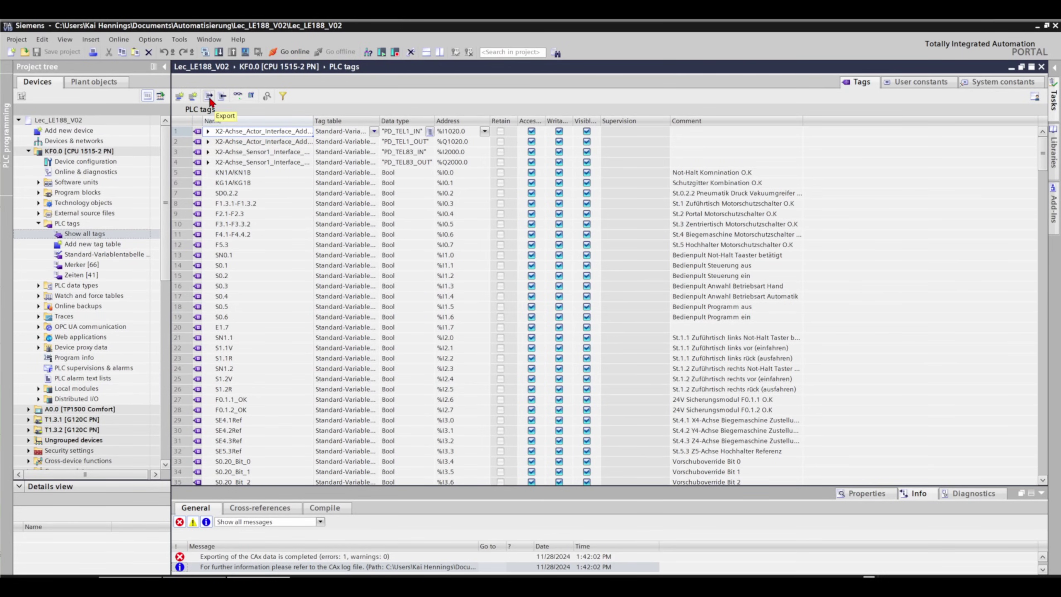
Import ZULI_YouTube.SDF into the PLC tags, then check the imported KN1A/KN1B tag row.
left_click(222, 101)
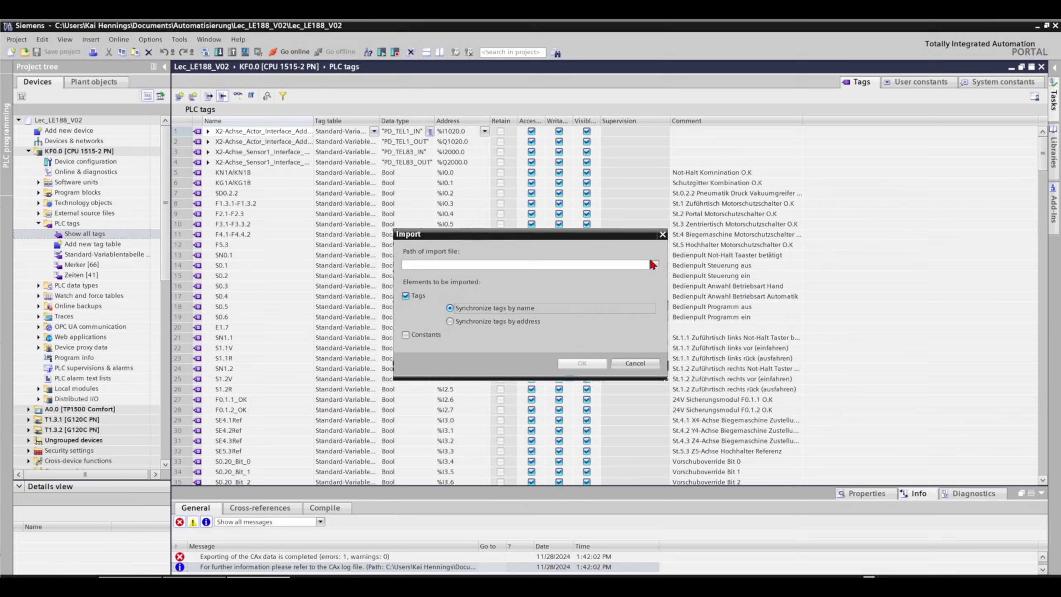
left_click(653, 262)
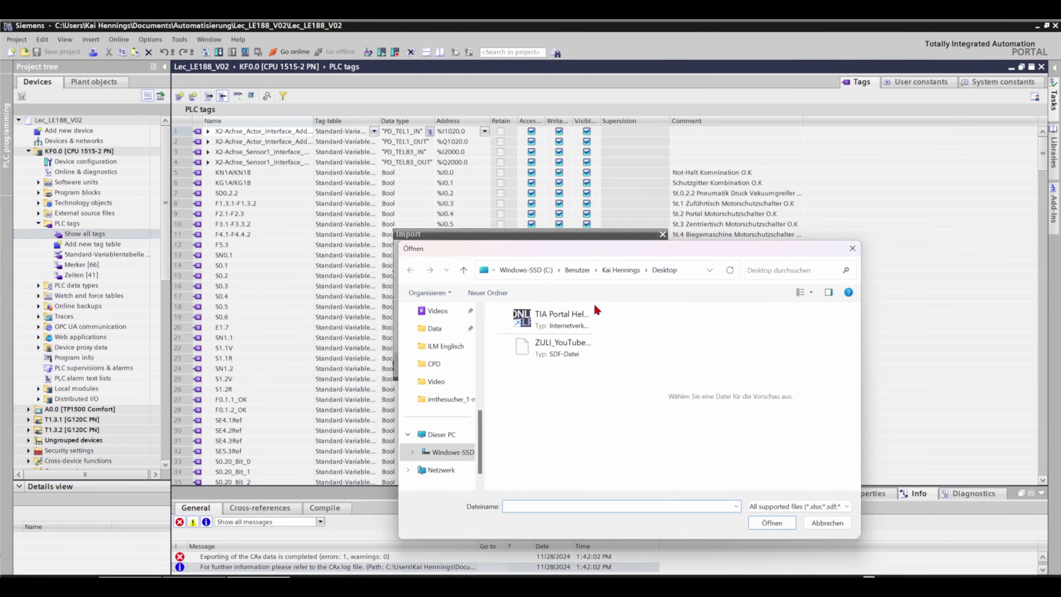
left_click(575, 355)
left_click(779, 526)
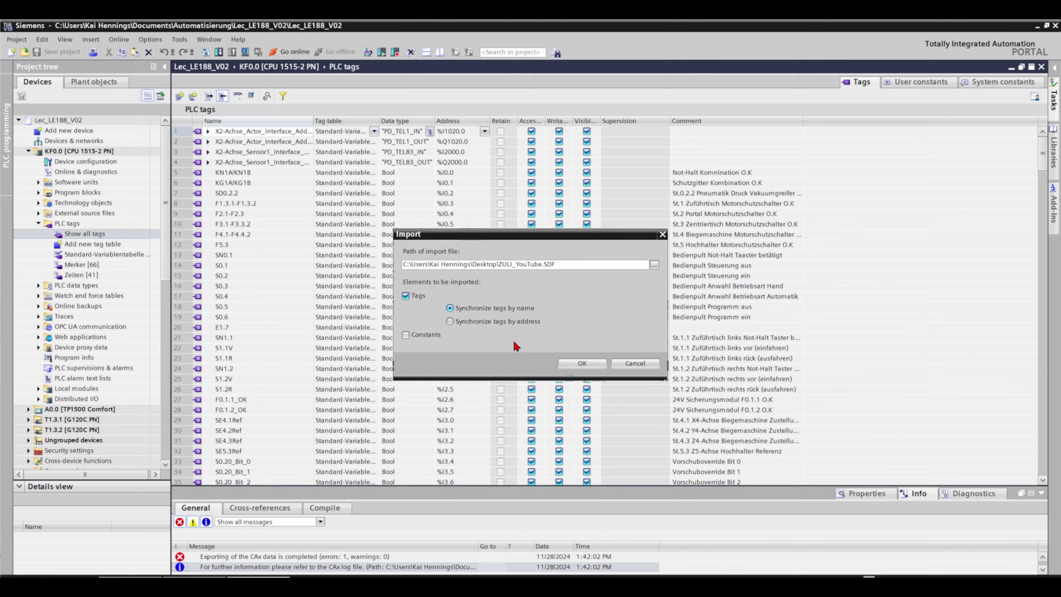
left_click(579, 363)
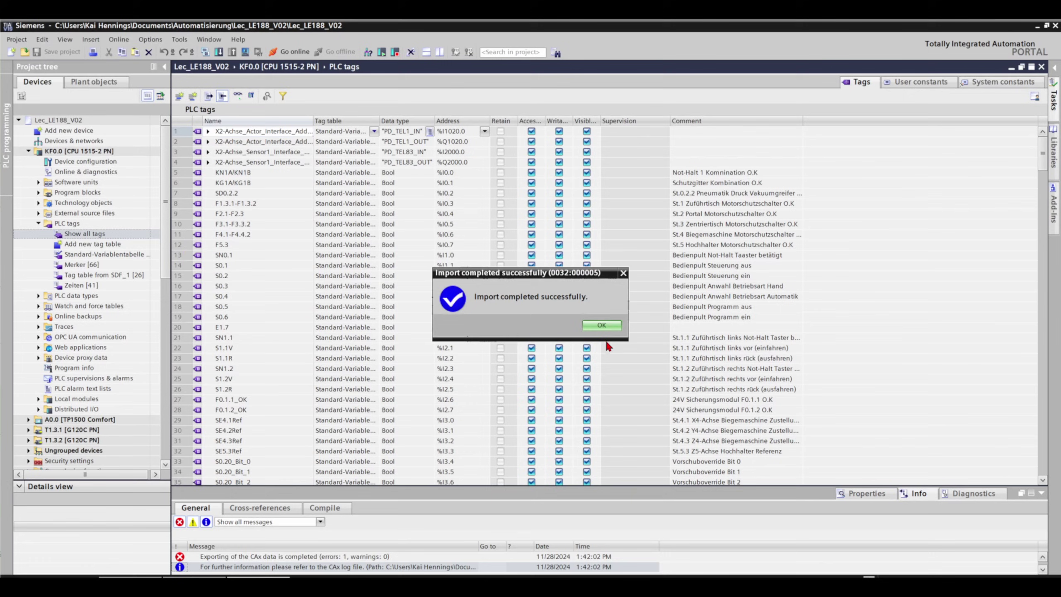
left_click(598, 326)
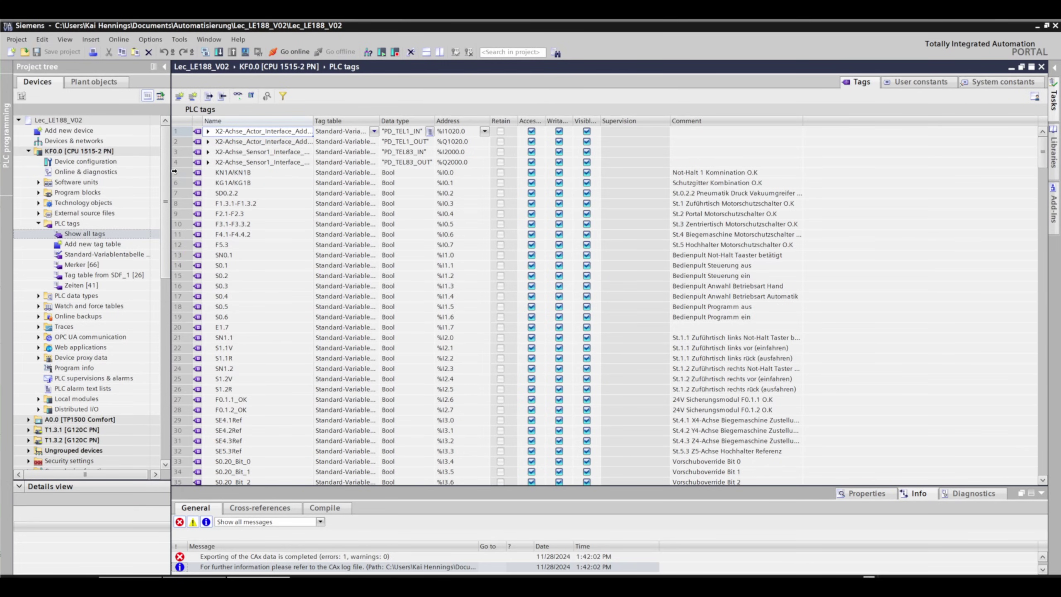
left_click(198, 172)
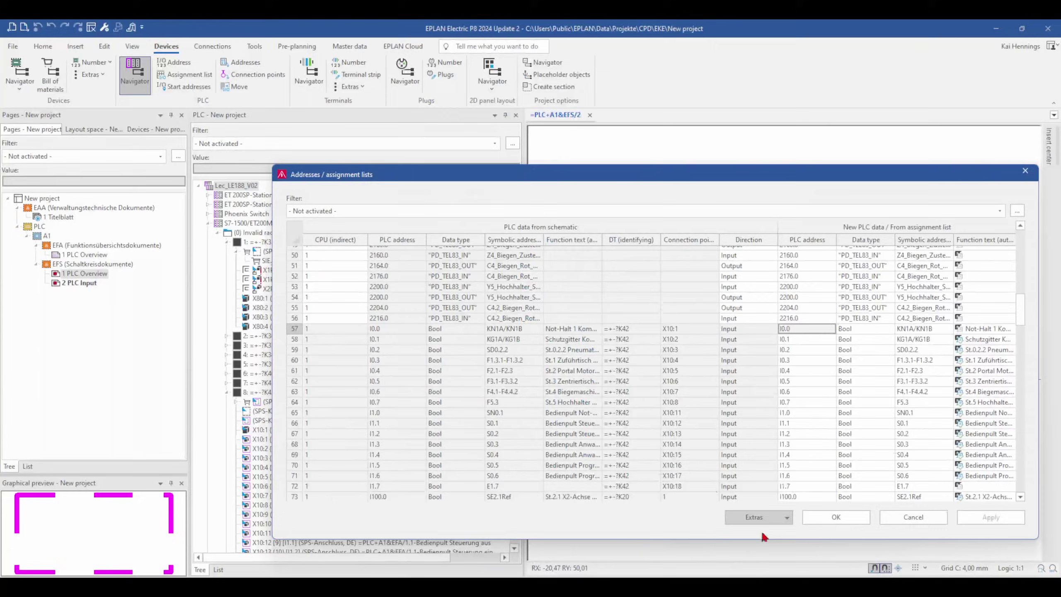
Close the assignment lists and expand Z1.1 Tisch links > K45 in the PLC navigator.
left_click(906, 515)
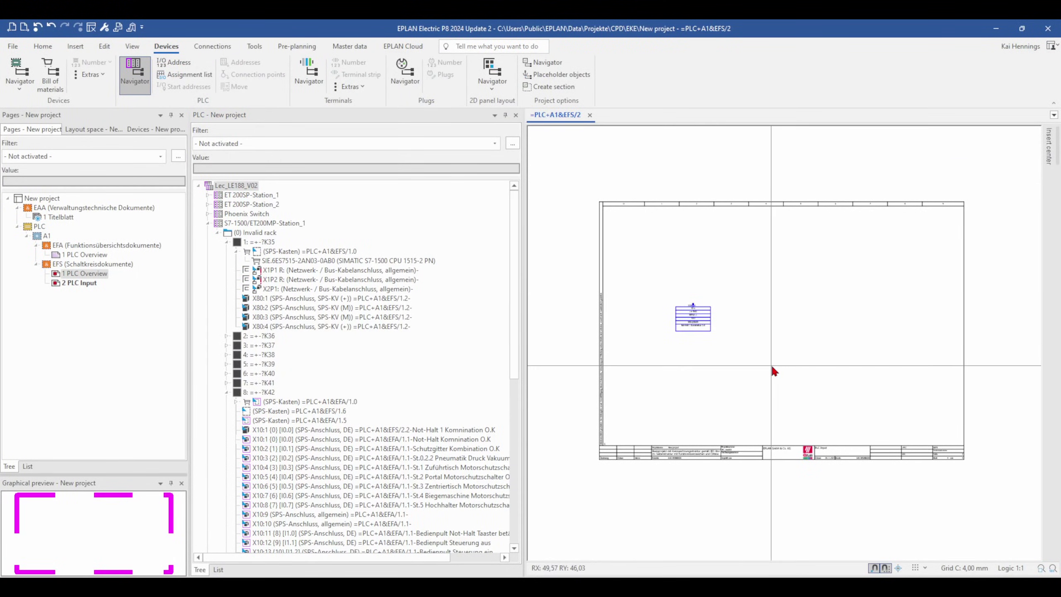
left_click(226, 392)
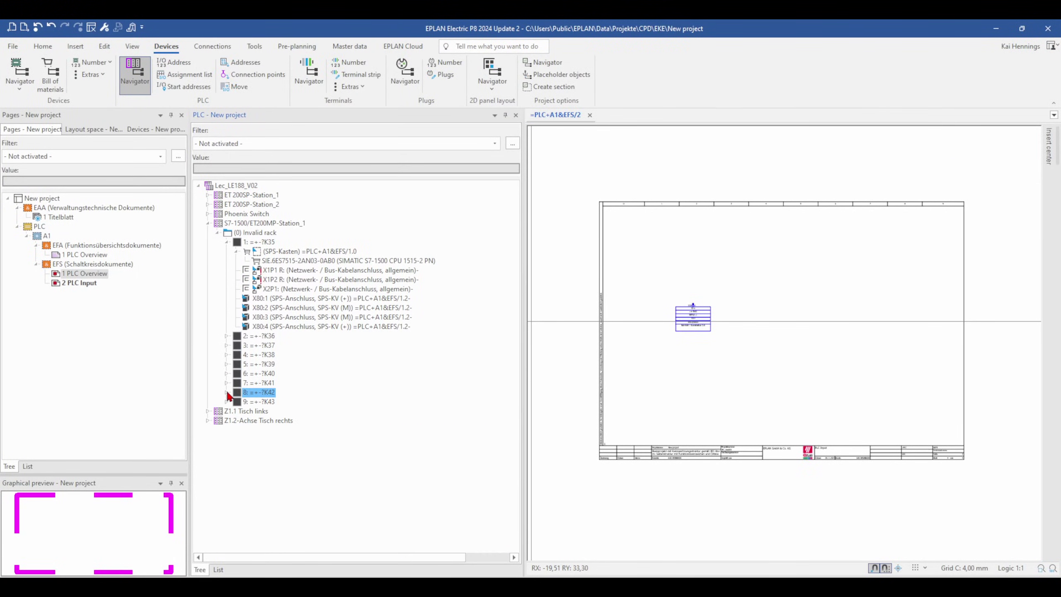
left_click(209, 411)
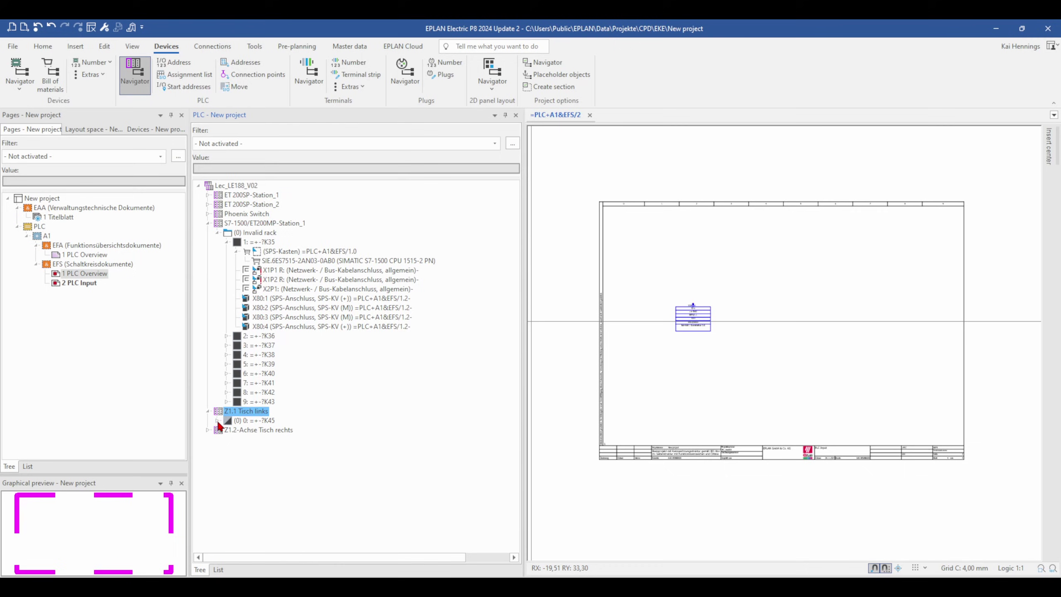
left_click(217, 420)
Drag K45 onto the page, cycle its symbol variants, then cancel the placement.
left_click_drag(249, 186, 795, 244)
scroll(770, 259, "up", 1)
key("Tab")
key("Tab")
key("Tab")
scroll(795, 244, "up", 2)
scroll(794, 245, "down", 1)
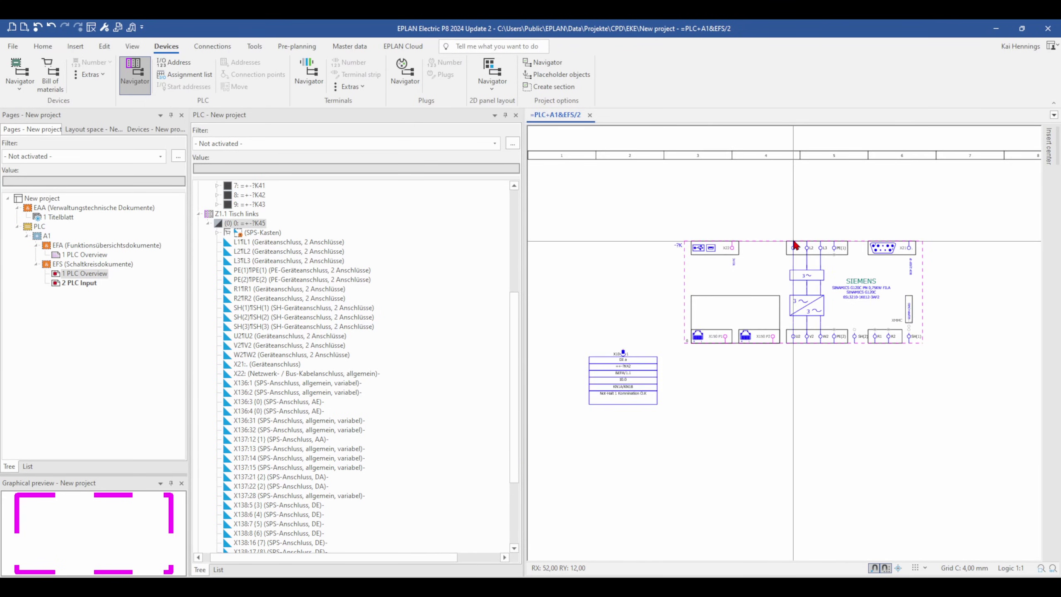
key("Tab")
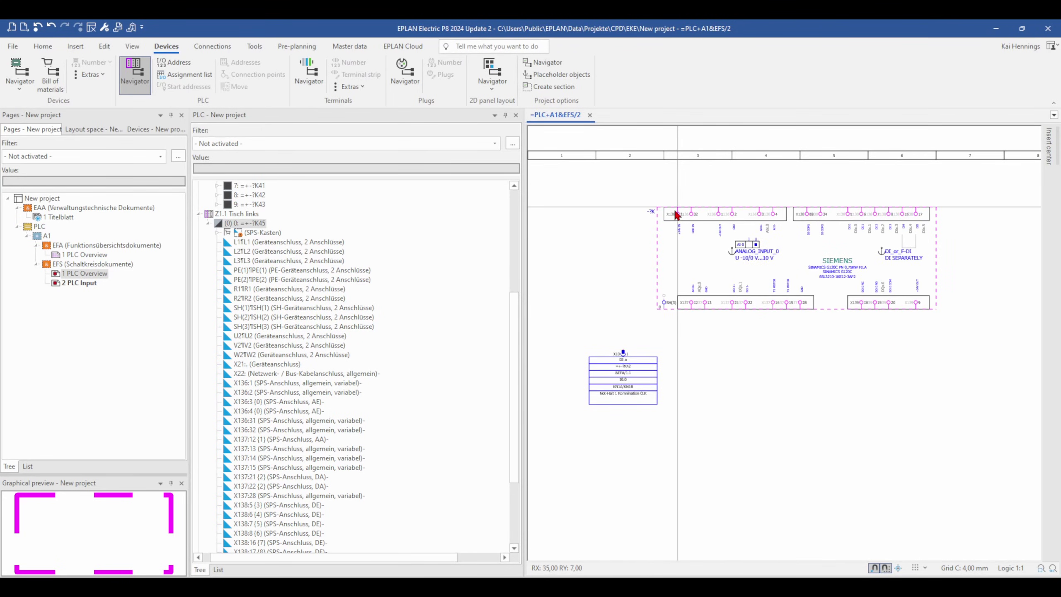
key("Escape")
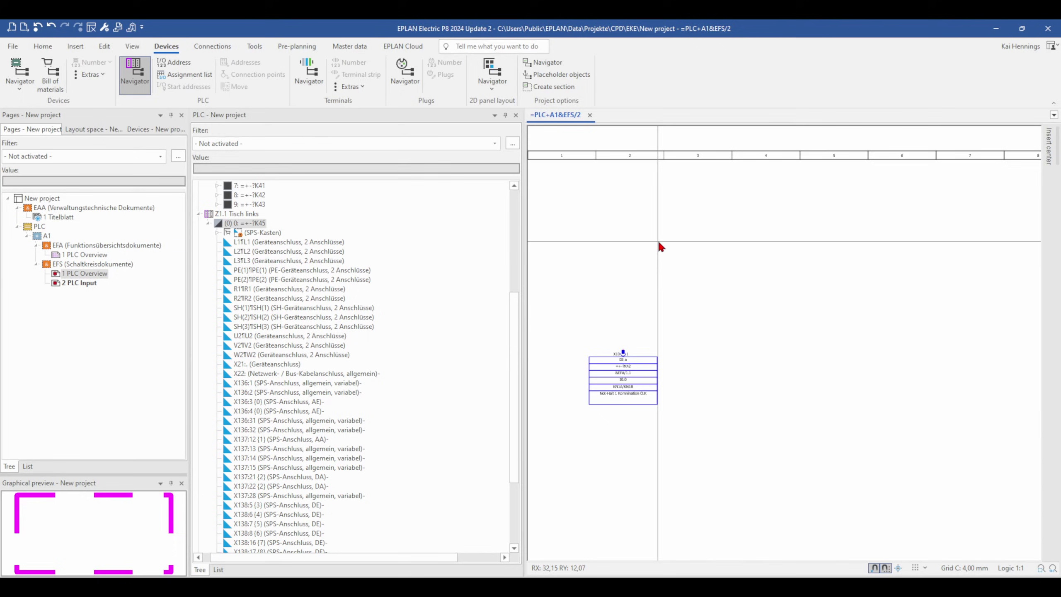
left_click(479, 50)
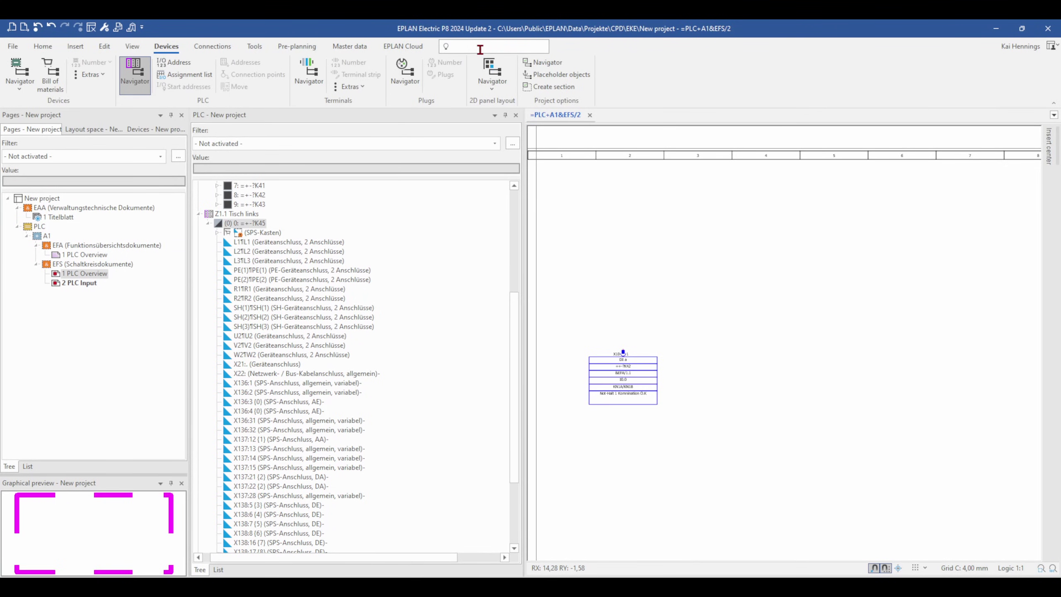
type("sch")
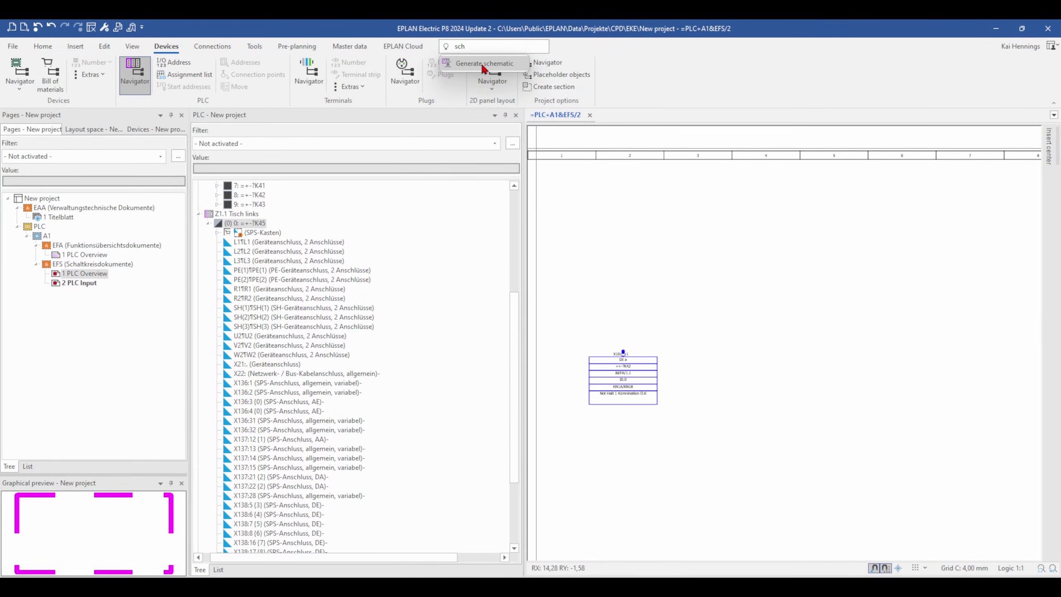
left_click(483, 65)
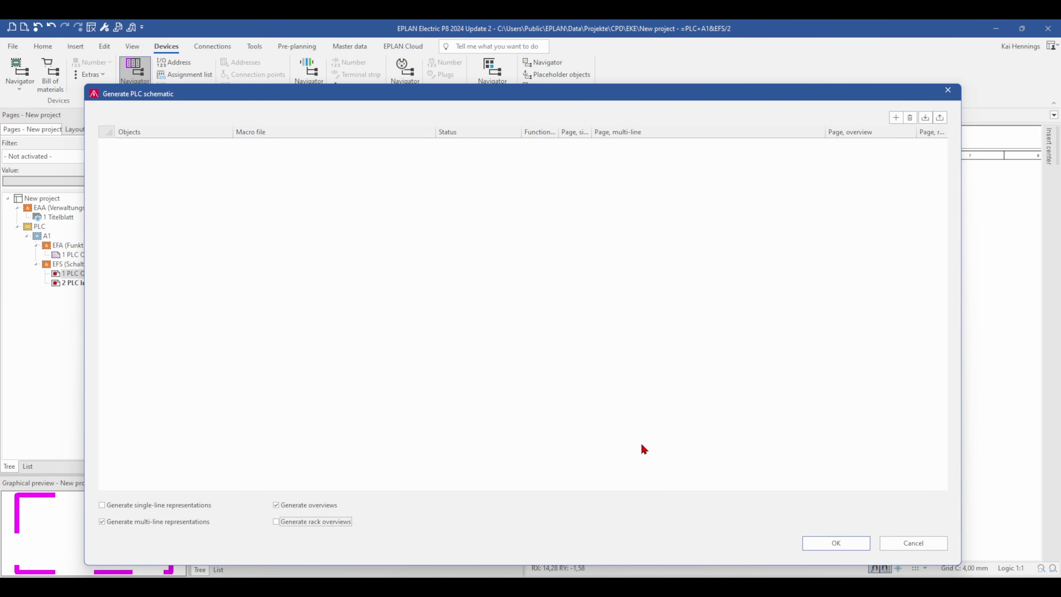
left_click(936, 543)
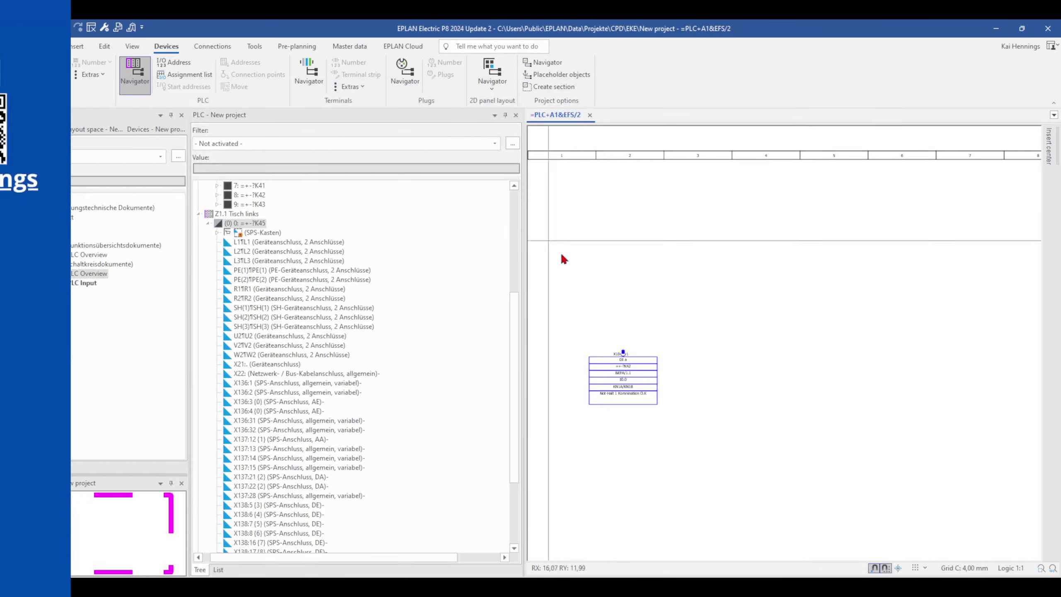